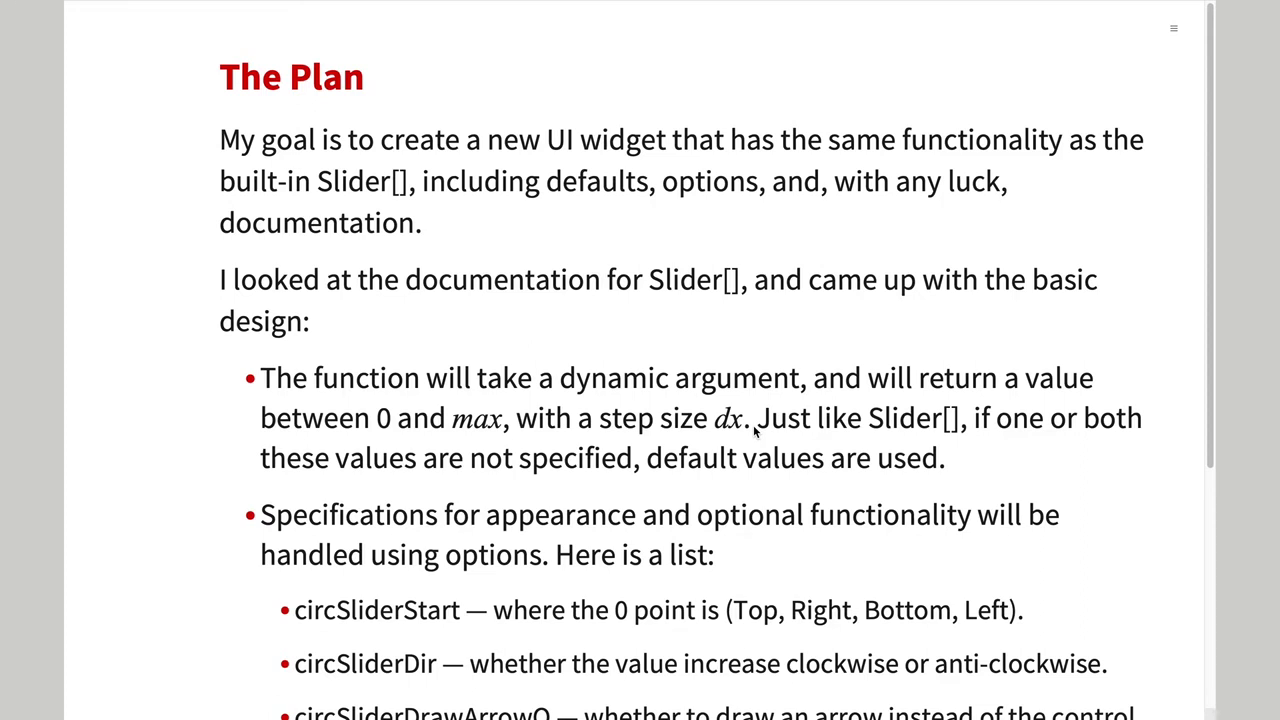
Scroll past the option list to the Step 1: make a function slide with the LocatorPane clock example.
{"action": "scroll", "coordinate": [753, 425], "scroll_direction": "down", "scroll_amount": 3}
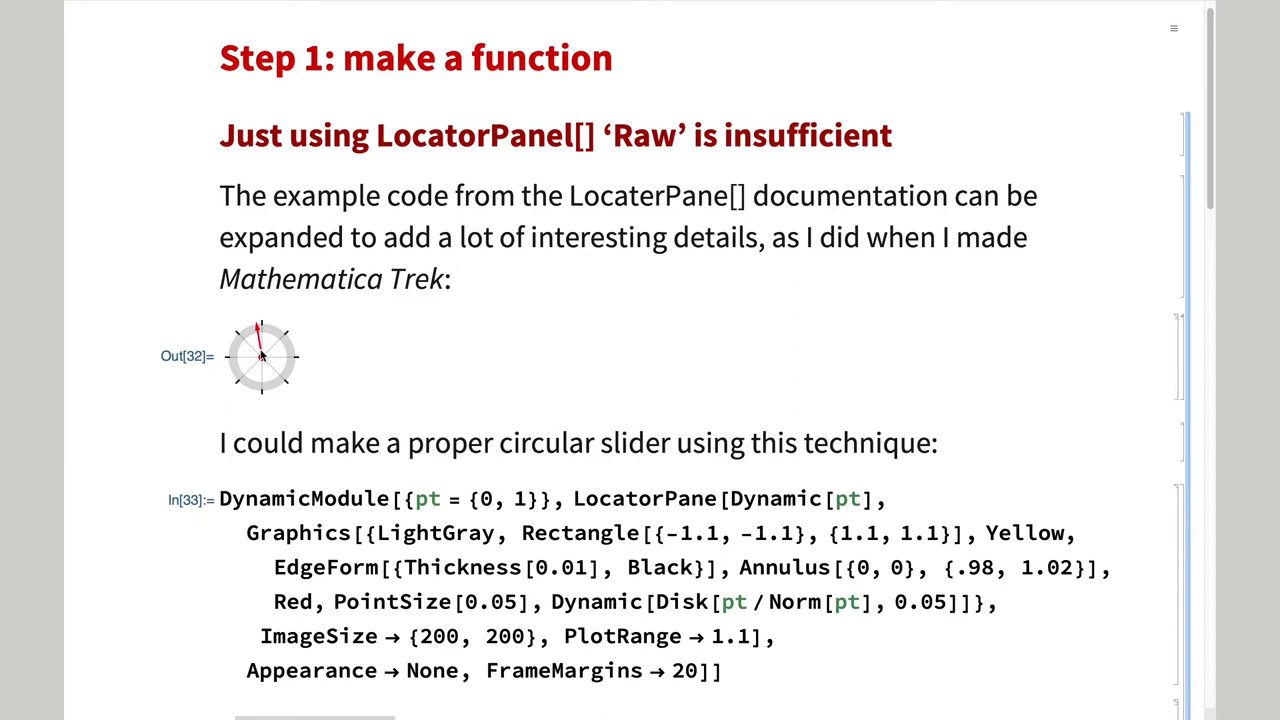
Drag the red locator dot around the yellow ring of the Out[33] circular slider.
{"action": "scroll", "coordinate": [261, 355], "scroll_direction": "down", "scroll_amount": 10}
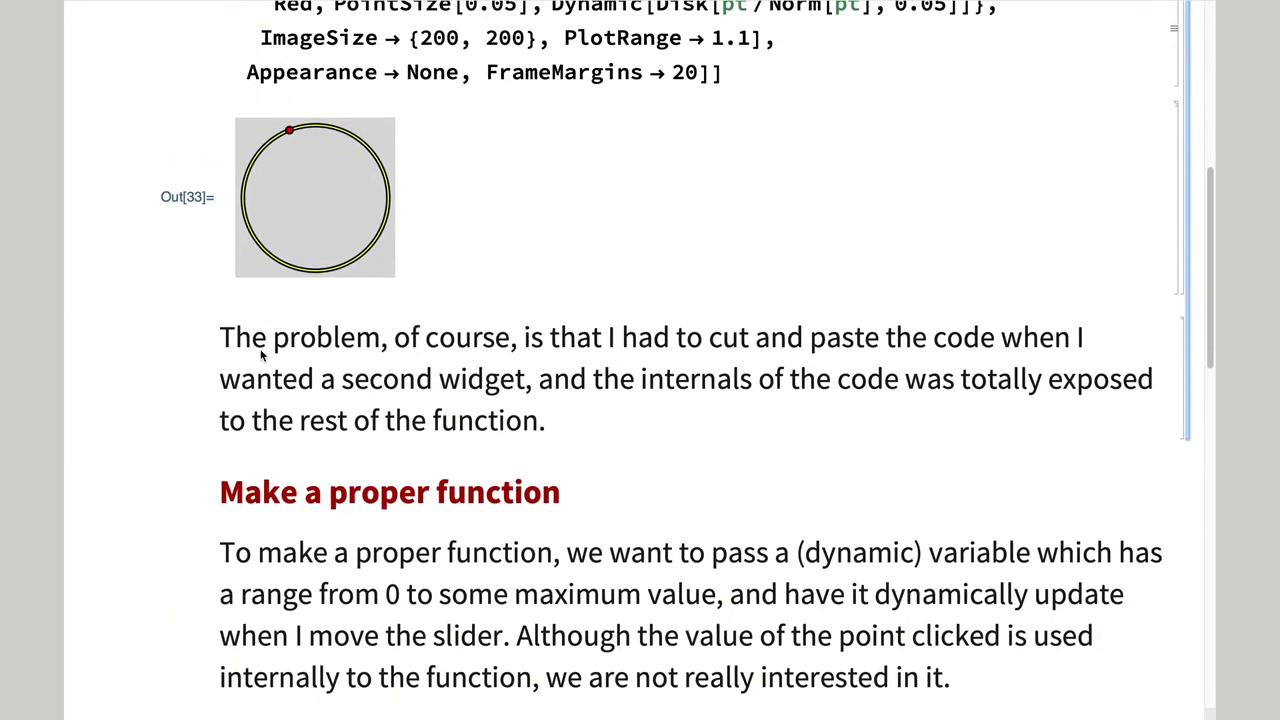
{"action": "scroll", "coordinate": [262, 355], "scroll_direction": "up", "scroll_amount": 3}
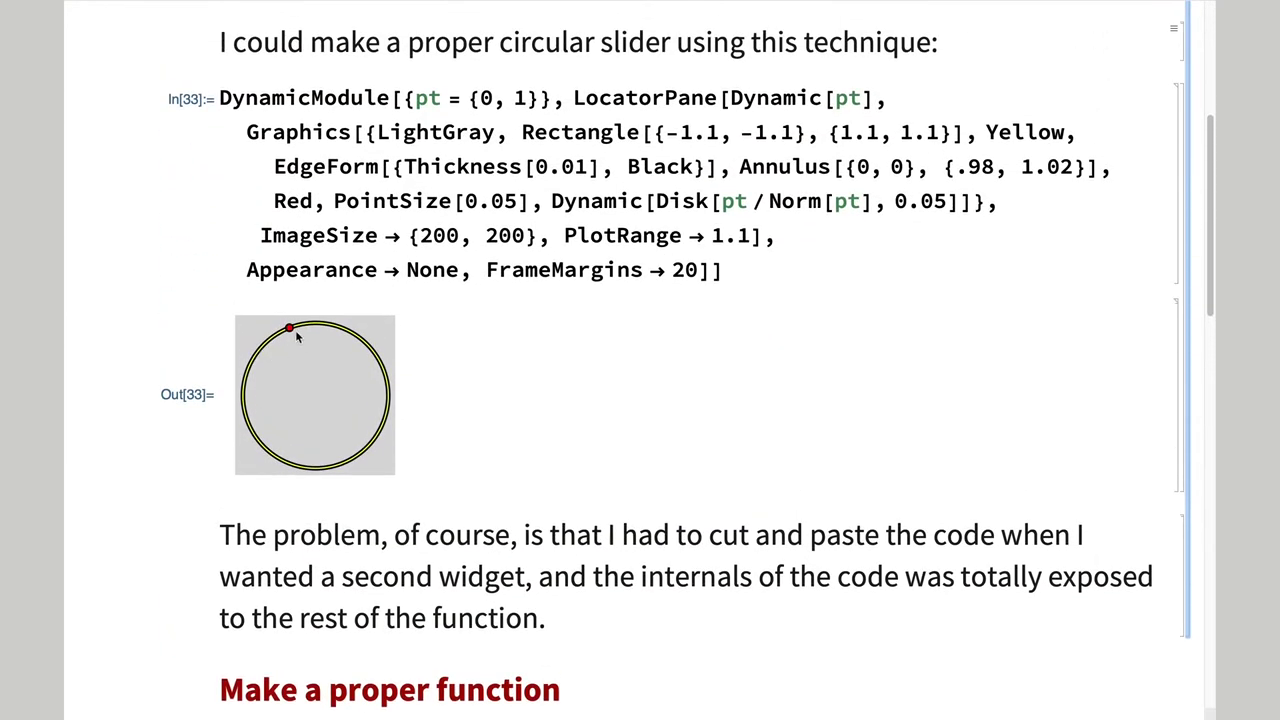
{"action": "left_click_drag", "start_coordinate": [293, 326], "coordinate": [378, 425]}
Scroll past the 'Make a proper function' notes to the In[34] simpleSliderFunction code and its 55.5915 slider.
{"action": "scroll", "coordinate": [378, 425], "scroll_direction": "down", "scroll_amount": 8}
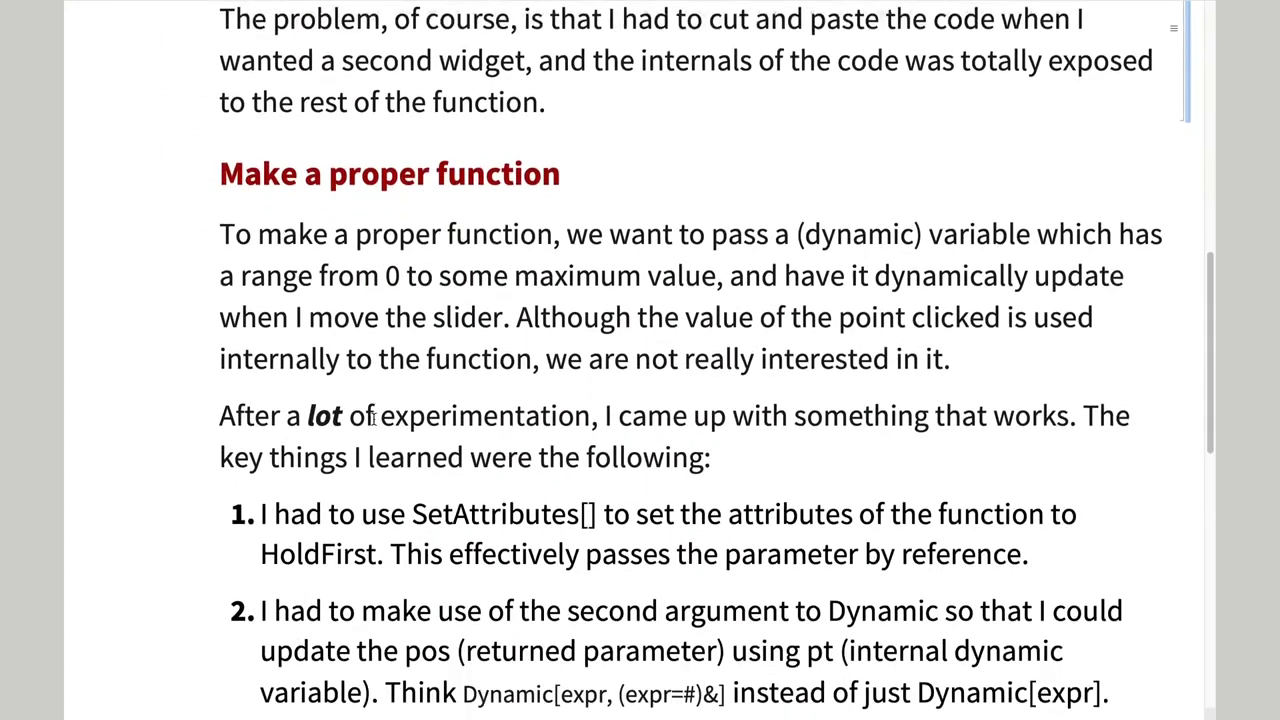
{"action": "scroll", "coordinate": [373, 420], "scroll_direction": "down", "scroll_amount": 2}
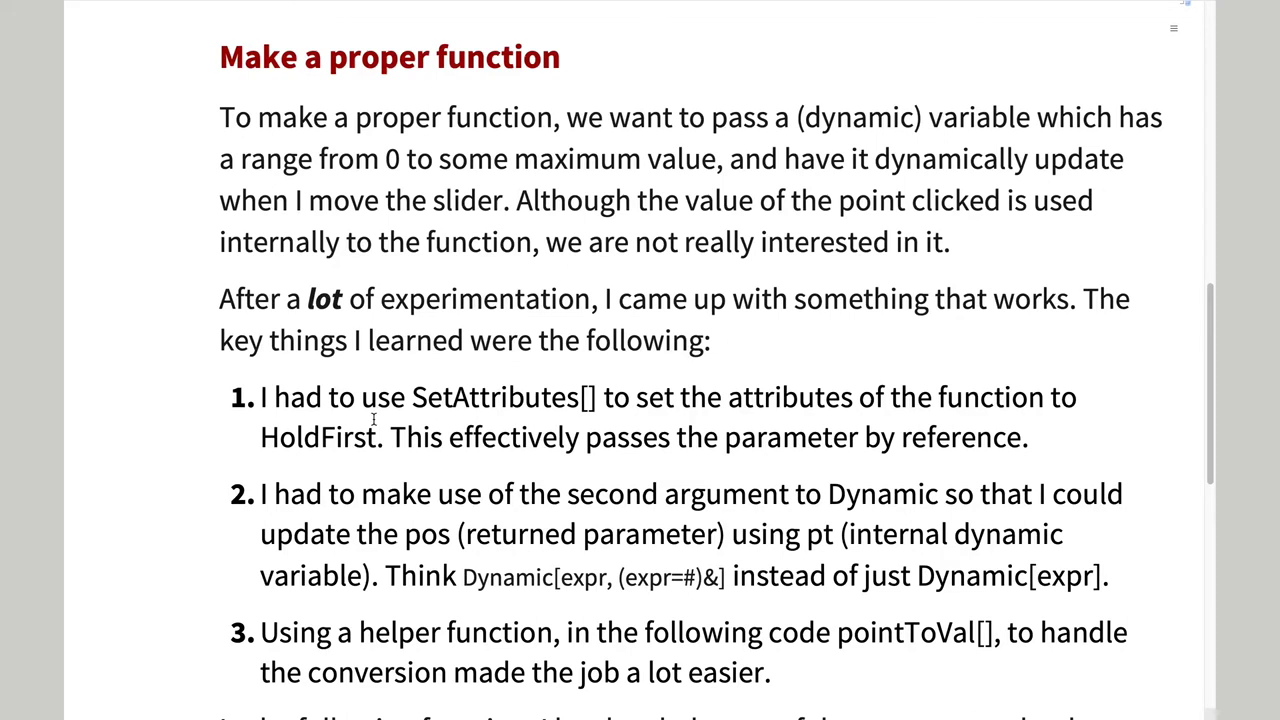
{"action": "scroll", "coordinate": [374, 420], "scroll_direction": "down", "scroll_amount": 3}
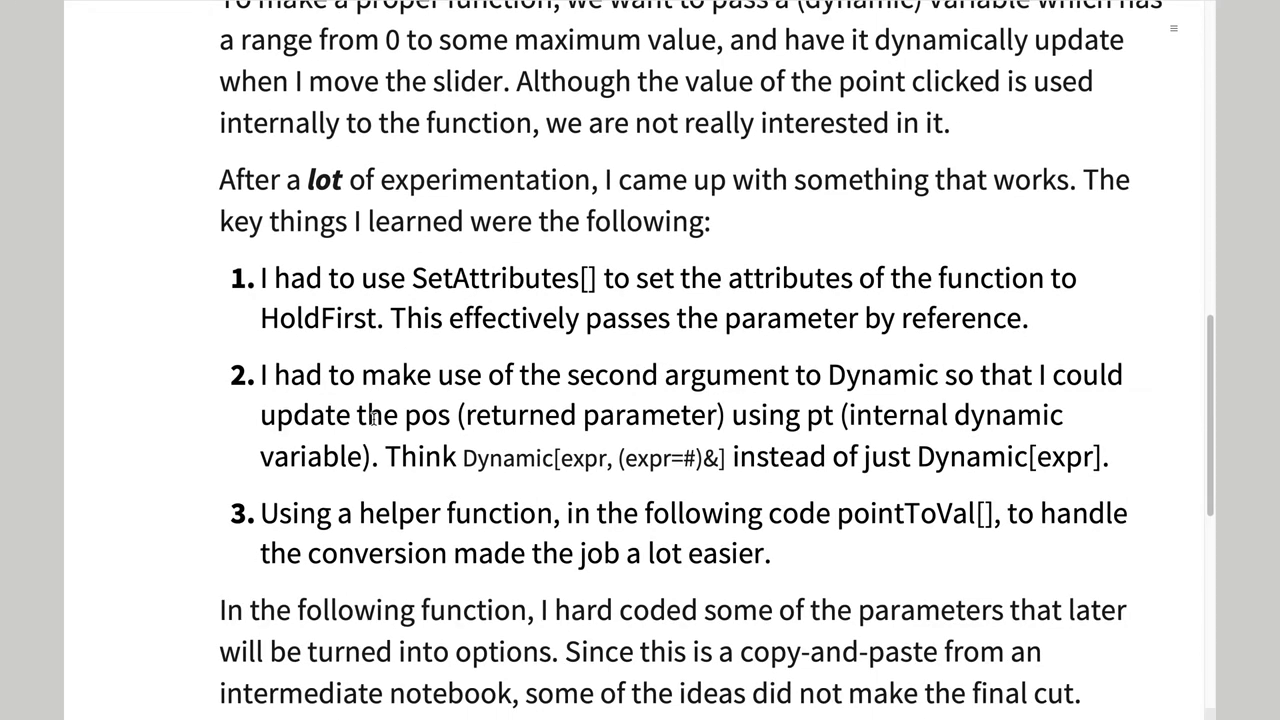
{"action": "scroll", "coordinate": [374, 420], "scroll_direction": "down", "scroll_amount": 7}
{"action": "scroll", "coordinate": [374, 420], "scroll_direction": "down", "scroll_amount": 11}
Spin the Out[38] slider dot so the Dynamic value changes to 56.8493.
{"action": "mouse_move", "coordinate": [374, 420]}
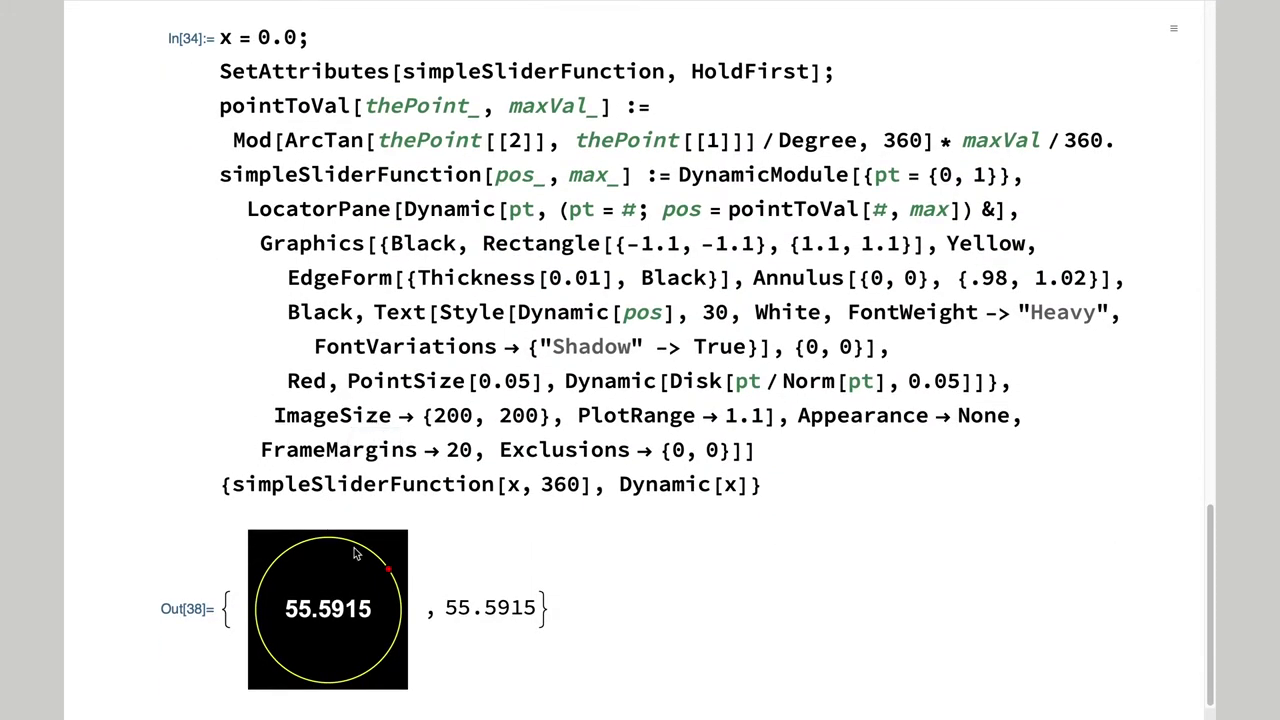
{"action": "left_click_drag", "start_coordinate": [389, 578], "coordinate": [362, 593]}
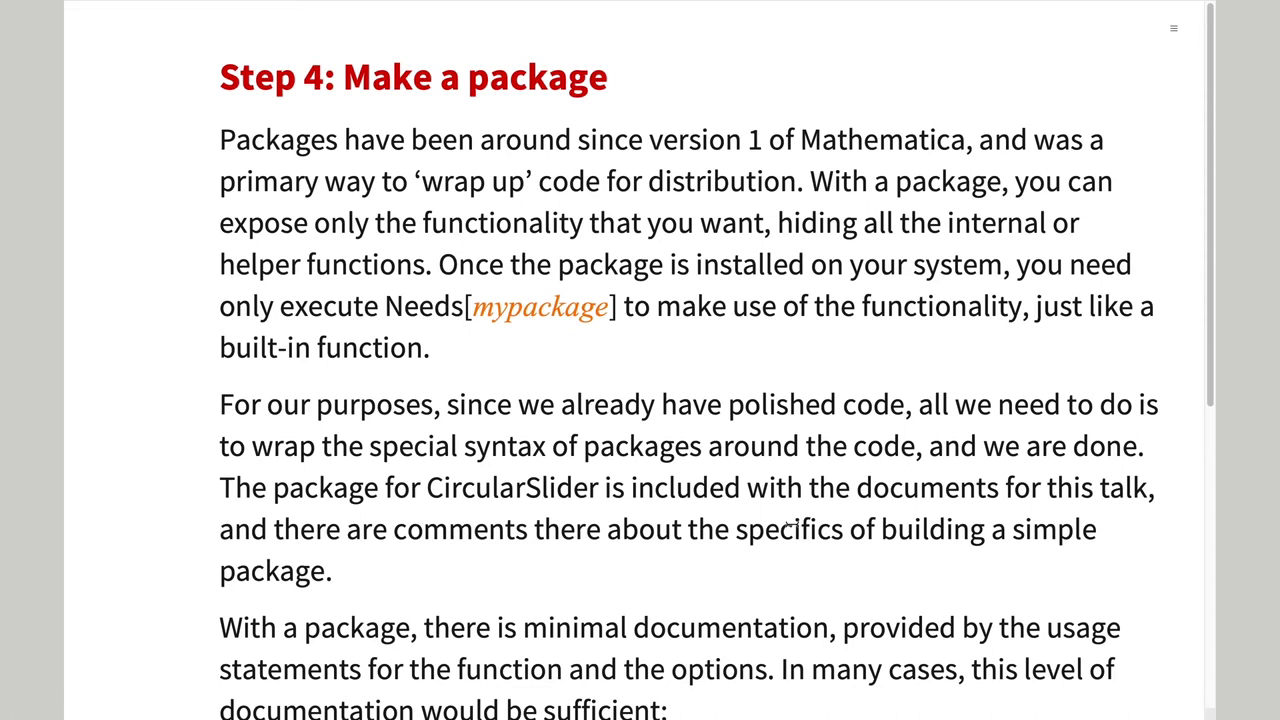
Scroll down to the CircularSlider and circularSliderStart Symbol information boxes.
{"action": "scroll", "coordinate": [789, 527], "scroll_direction": "down", "scroll_amount": 5}
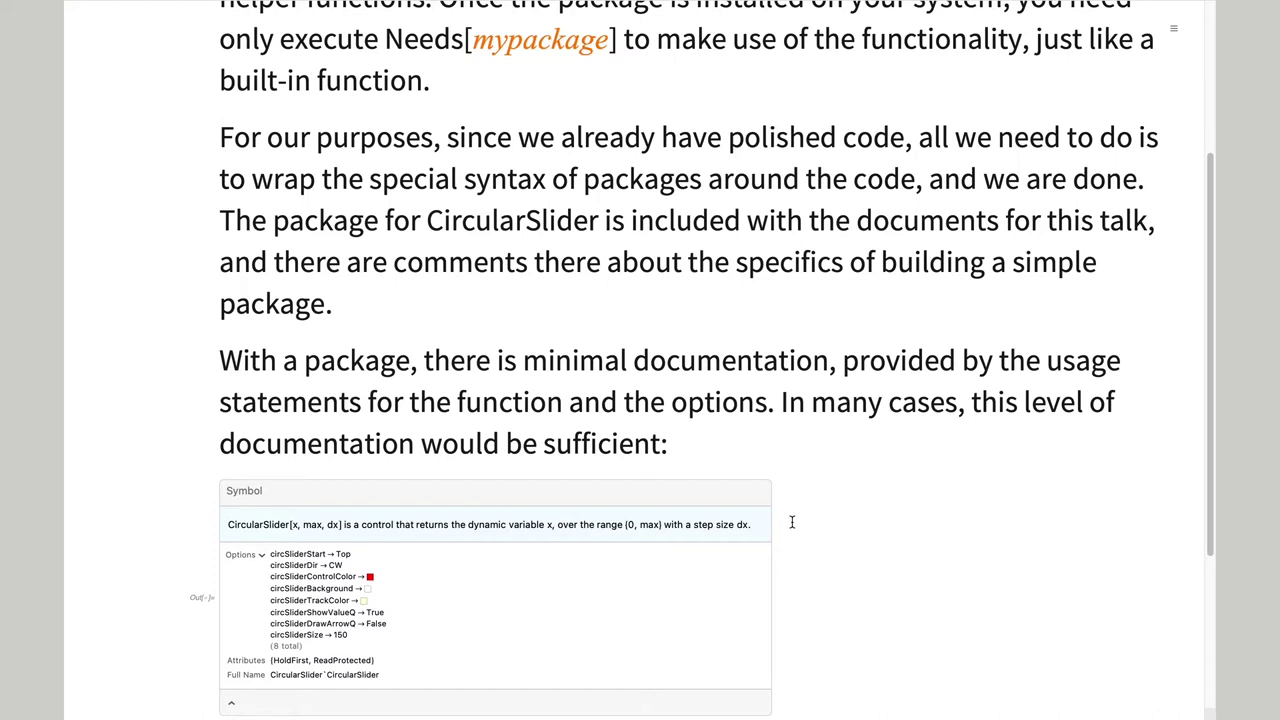
{"action": "scroll", "coordinate": [816, 517], "scroll_direction": "down", "scroll_amount": 5}
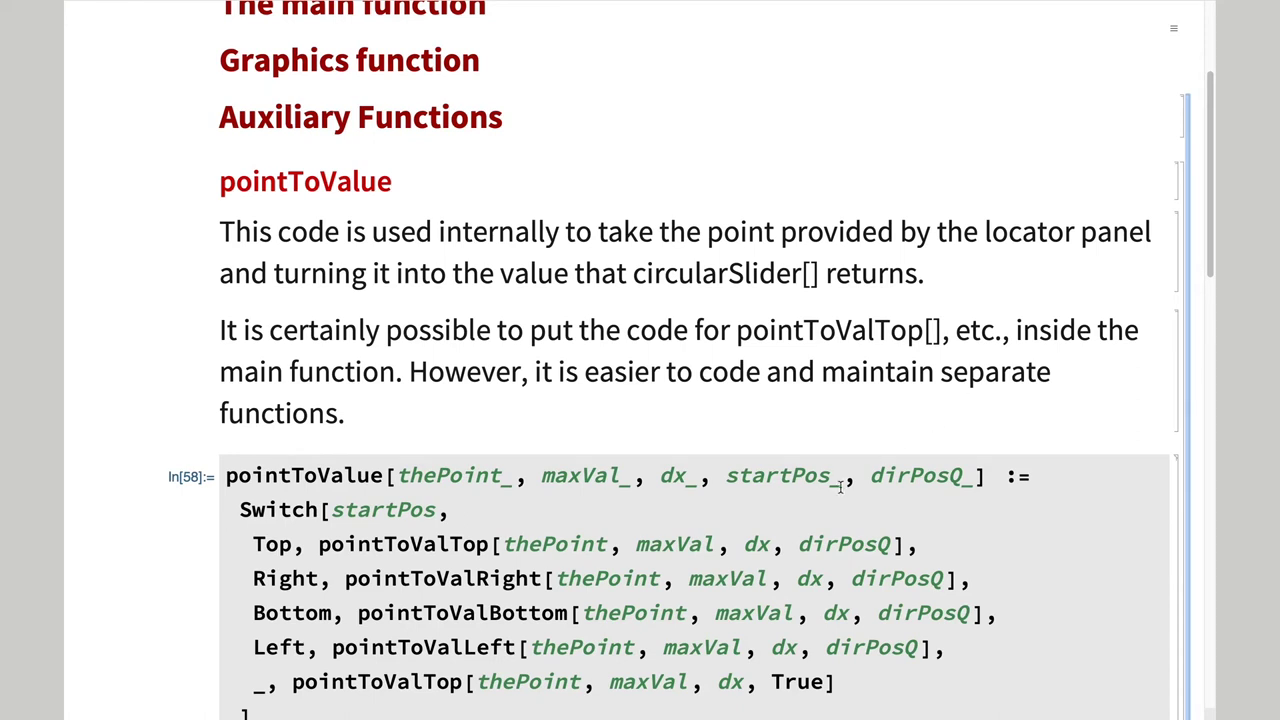
Scroll past the pointToValTop/Right/Bottom/Left cells to the valueToPoint heading and In[63] code.
{"action": "scroll", "coordinate": [817, 497], "scroll_direction": "down", "scroll_amount": 10}
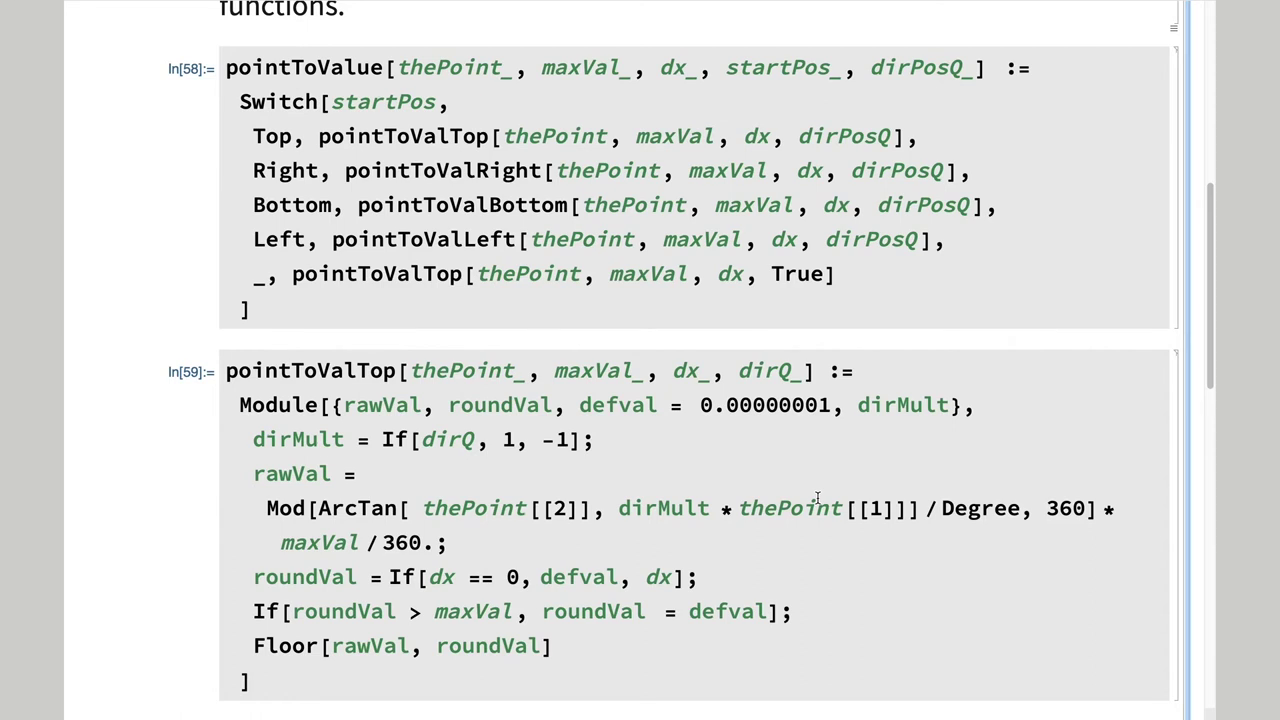
{"action": "scroll", "coordinate": [817, 497], "scroll_direction": "down", "scroll_amount": 10}
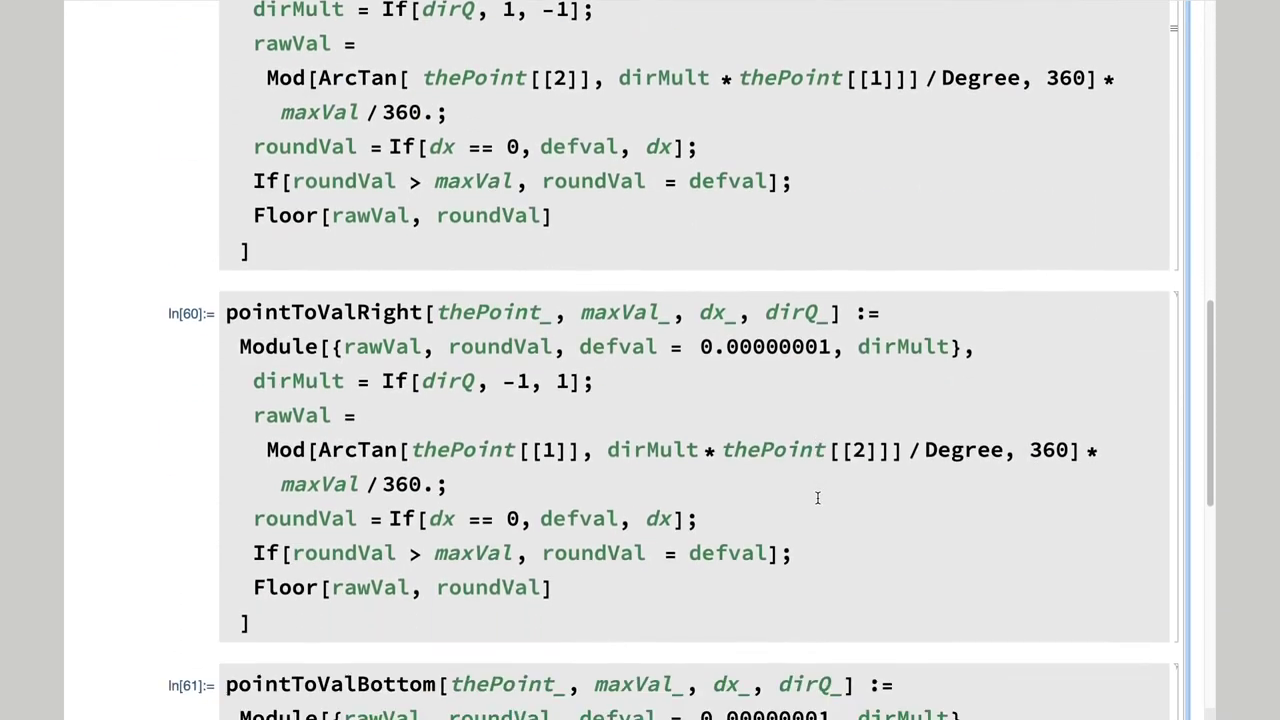
{"action": "scroll", "coordinate": [817, 497], "scroll_direction": "down", "scroll_amount": 9}
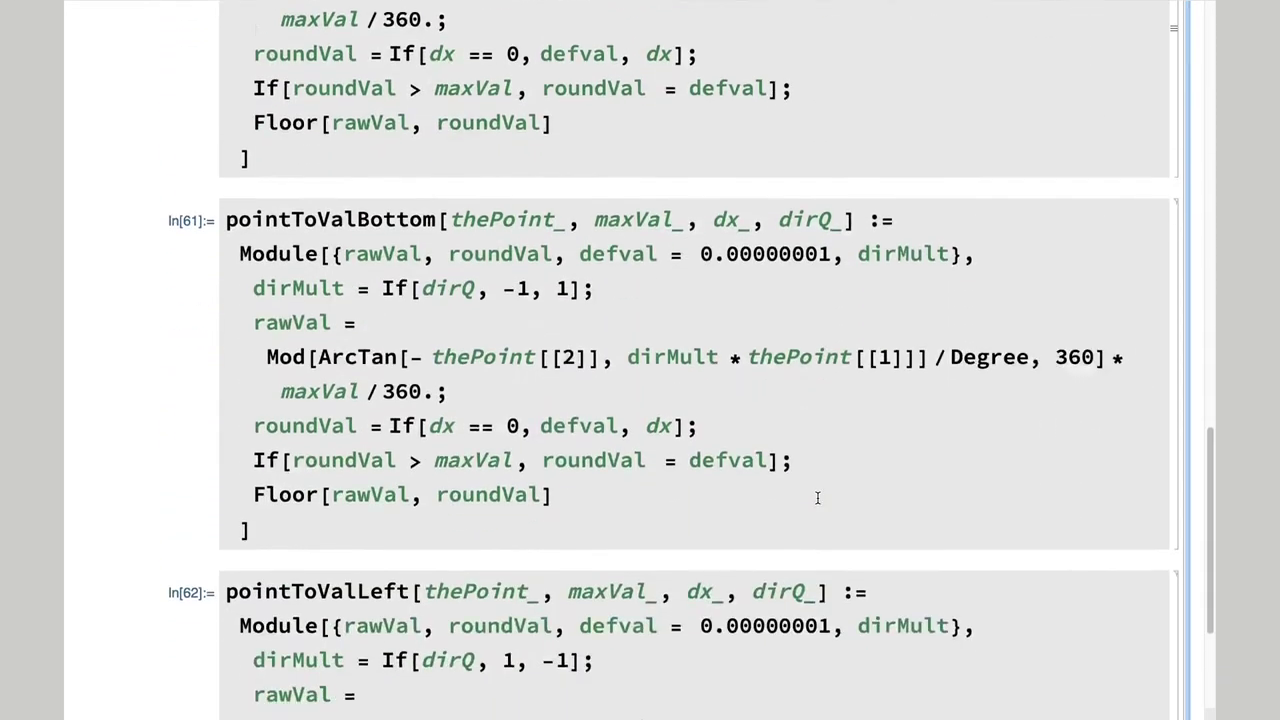
{"action": "scroll", "coordinate": [817, 497], "scroll_direction": "down", "scroll_amount": 3}
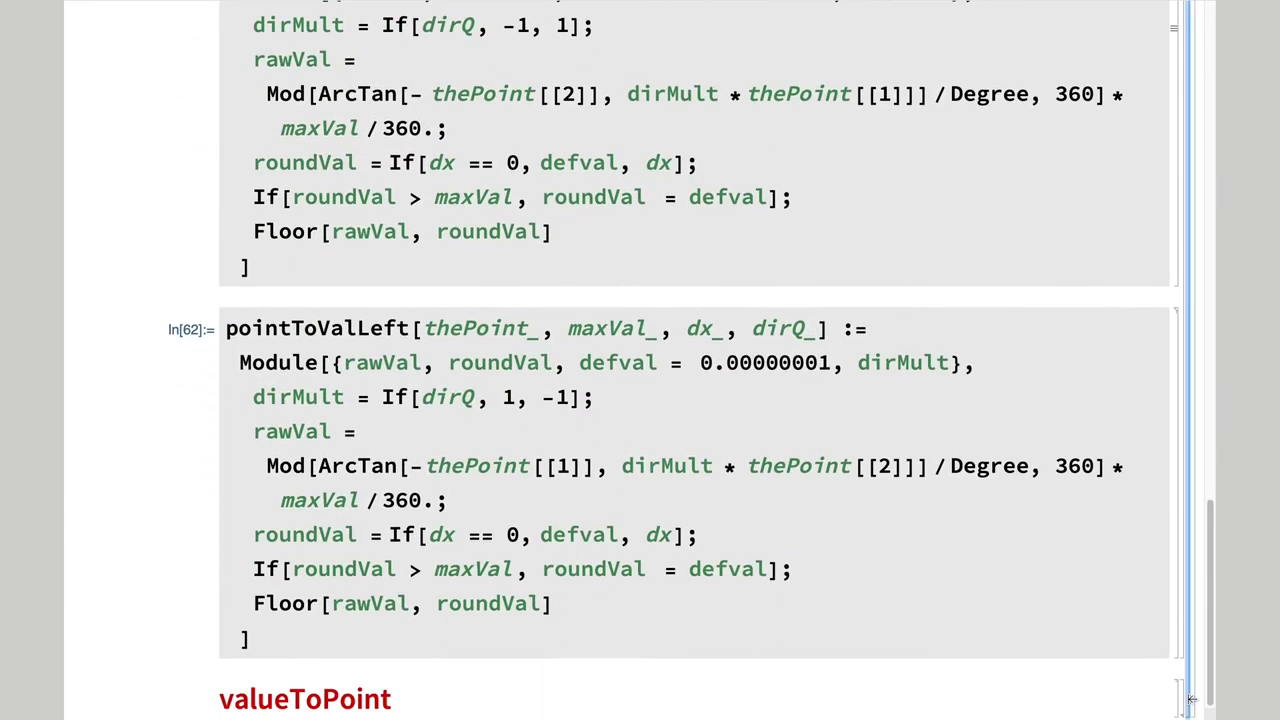
{"action": "scroll", "coordinate": [1187, 700], "scroll_direction": "down", "scroll_amount": 13}
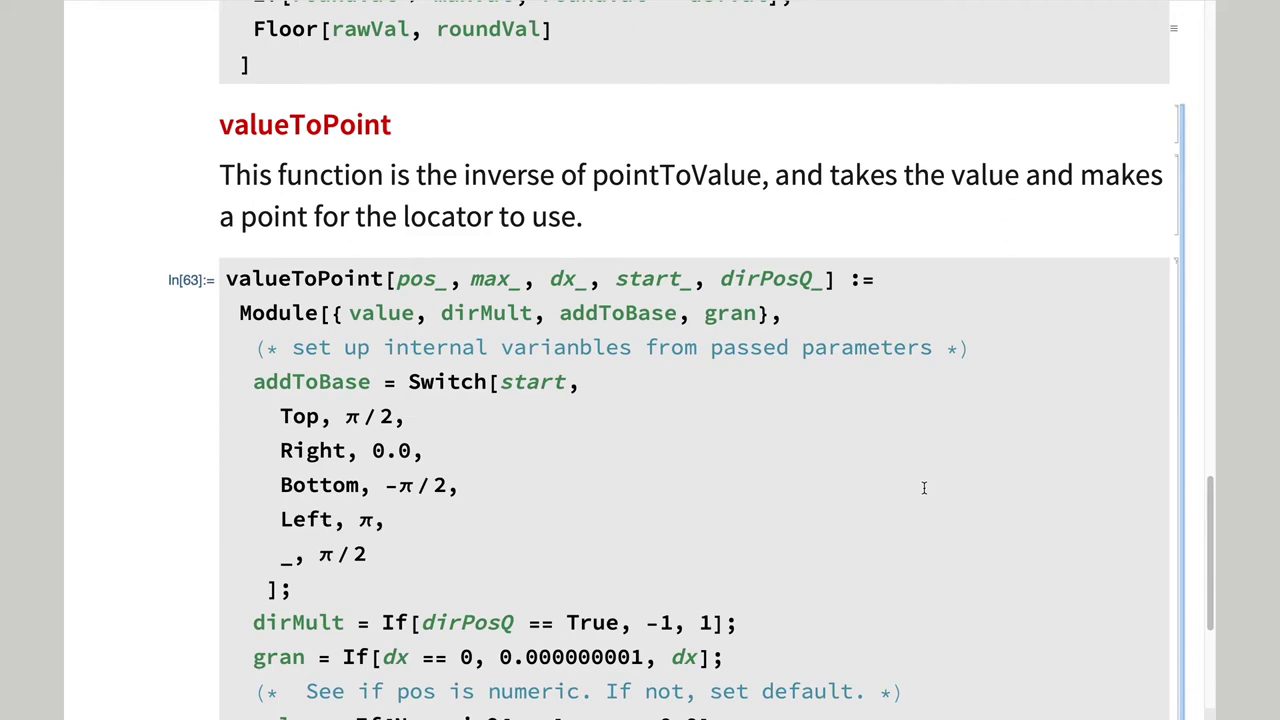
Scroll back up past pointToValBottom and pointToValLeft to the 'Graphics function' subsection.
{"action": "scroll", "coordinate": [951, 471], "scroll_direction": "up", "scroll_amount": 10}
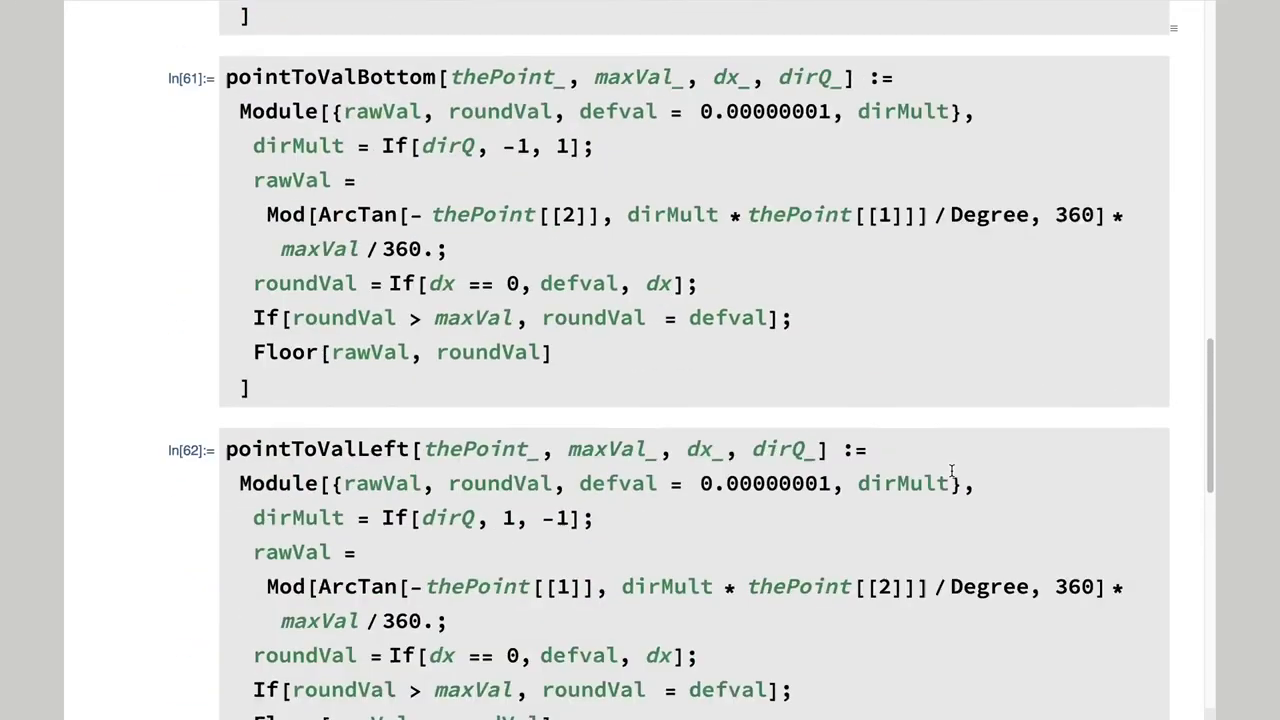
{"action": "scroll", "coordinate": [951, 471], "scroll_direction": "up", "scroll_amount": 15}
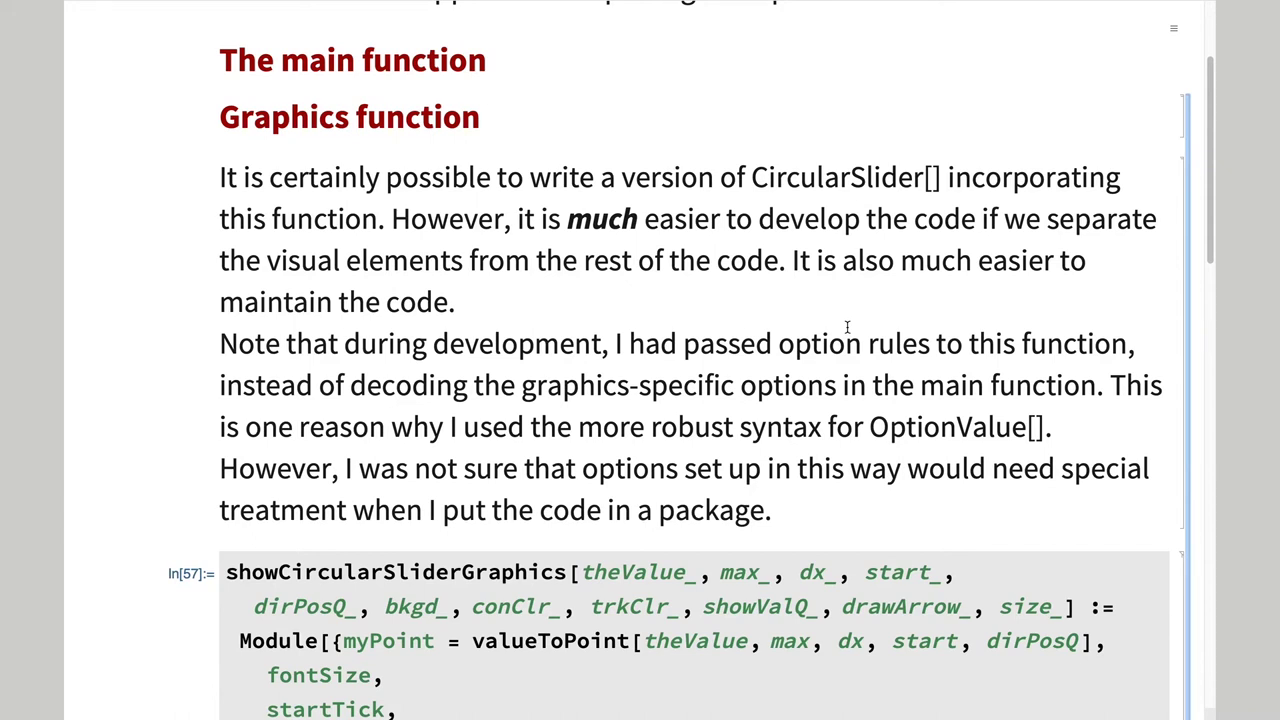
Scroll through the showCircularSliderGraphics code cell, then back up to The final code heading.
{"action": "scroll", "coordinate": [847, 327], "scroll_direction": "down", "scroll_amount": 8}
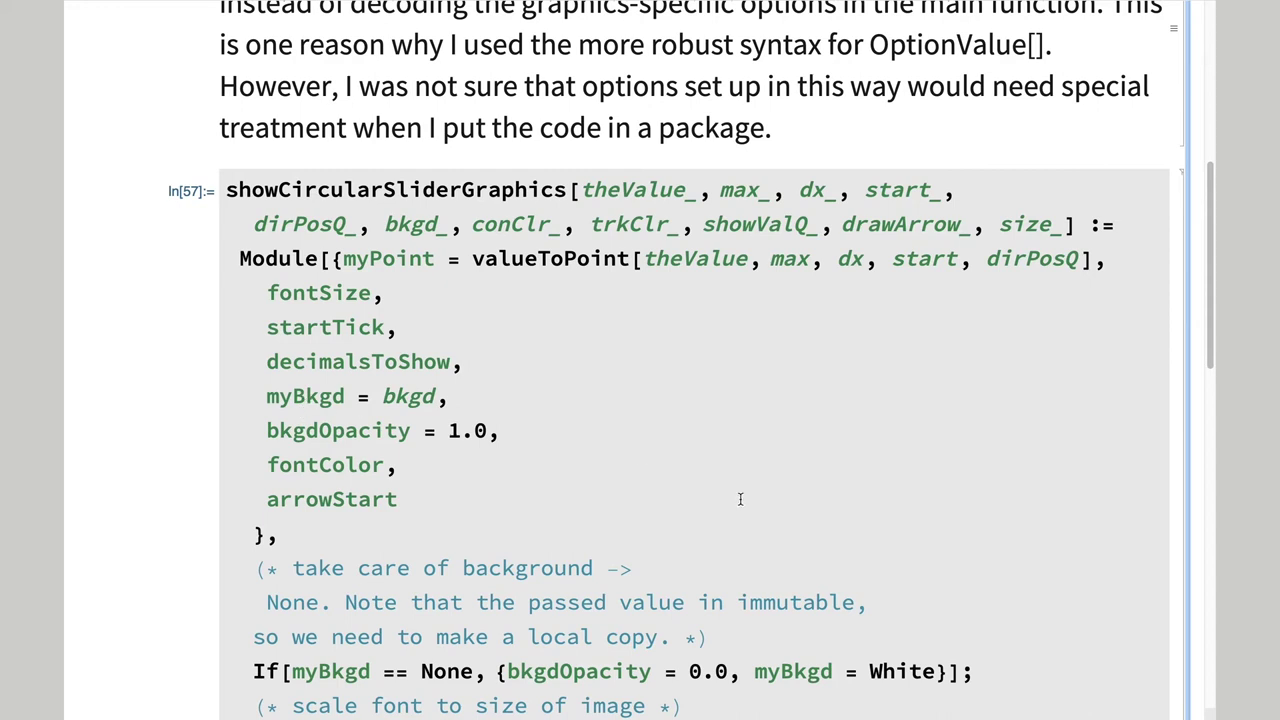
{"action": "scroll", "coordinate": [740, 499], "scroll_direction": "down", "scroll_amount": 5}
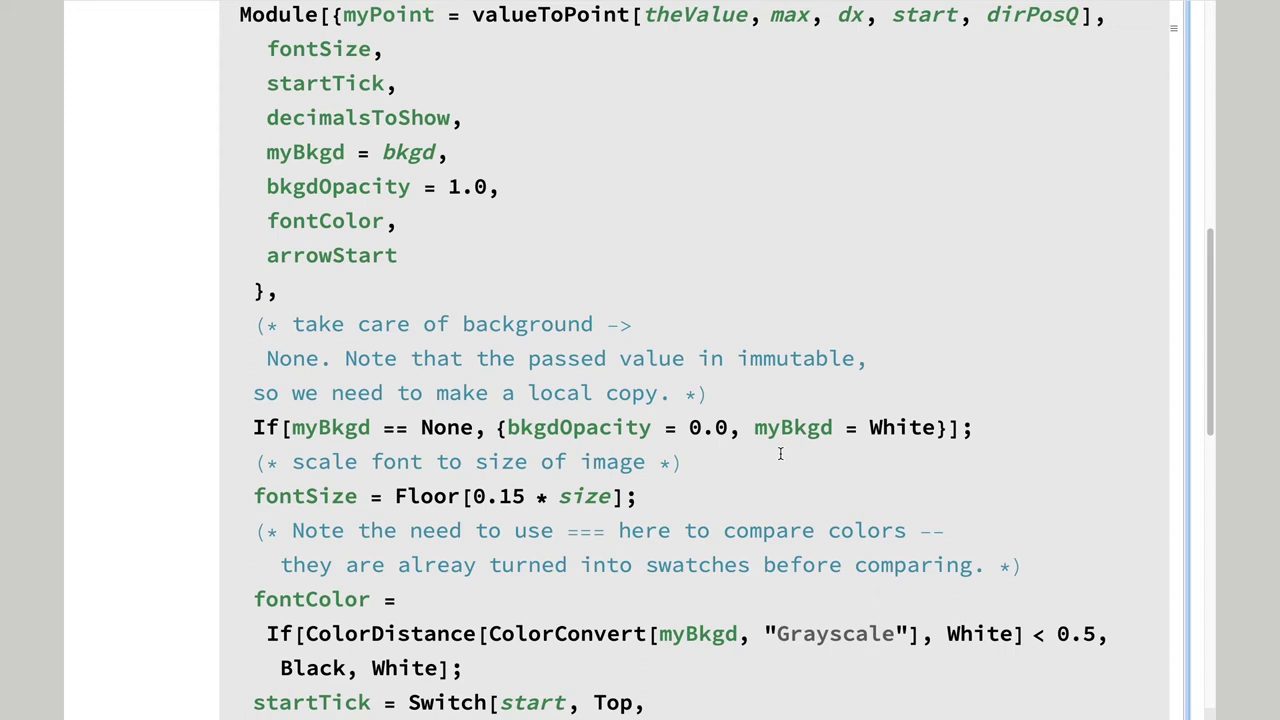
{"action": "scroll", "coordinate": [780, 454], "scroll_direction": "down", "scroll_amount": 10}
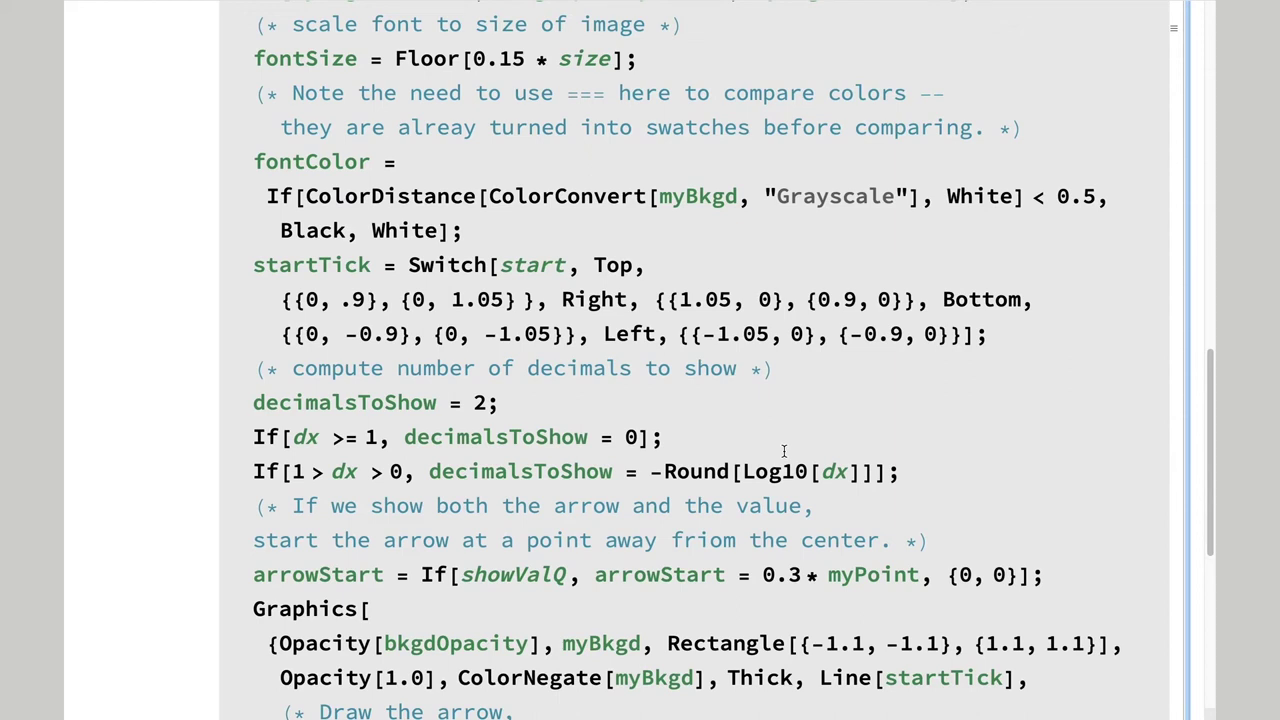
{"action": "scroll", "coordinate": [784, 451], "scroll_direction": "up", "scroll_amount": 20}
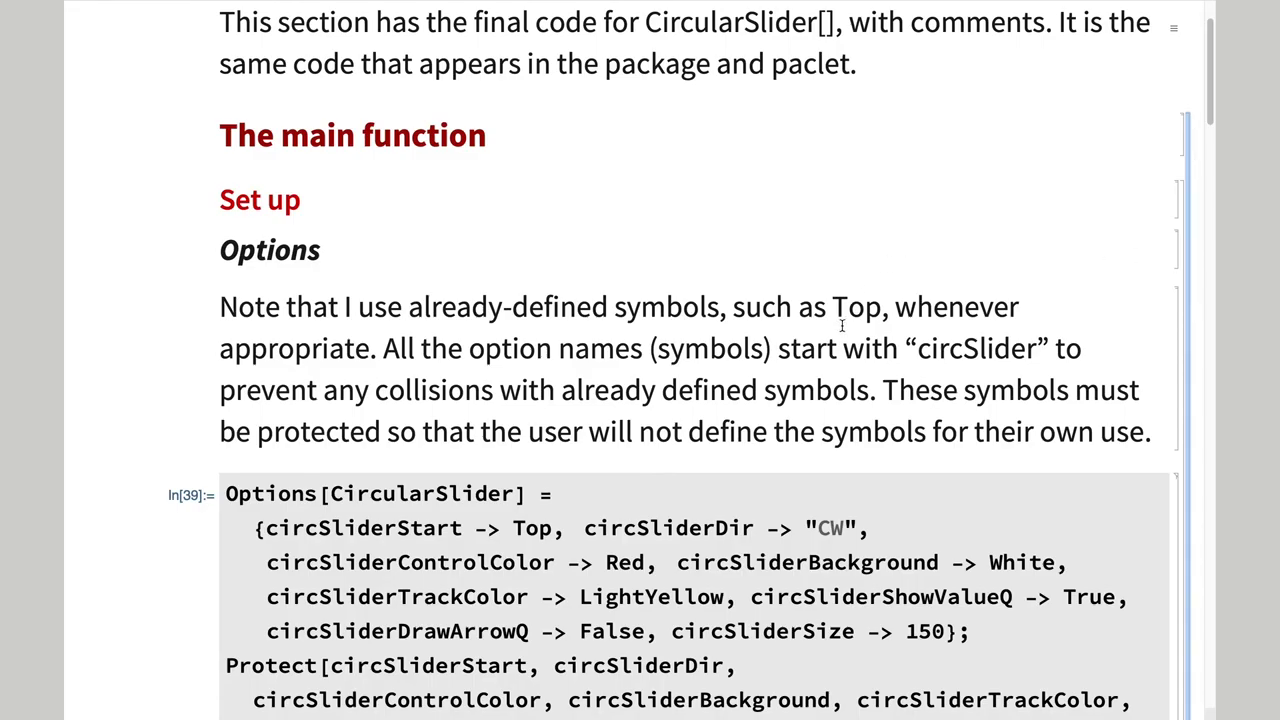
Scroll past the Options, usage and error-message cells to the Attributes section's In[55] HoldFirst cell.
{"action": "scroll", "coordinate": [842, 326], "scroll_direction": "down", "scroll_amount": 4}
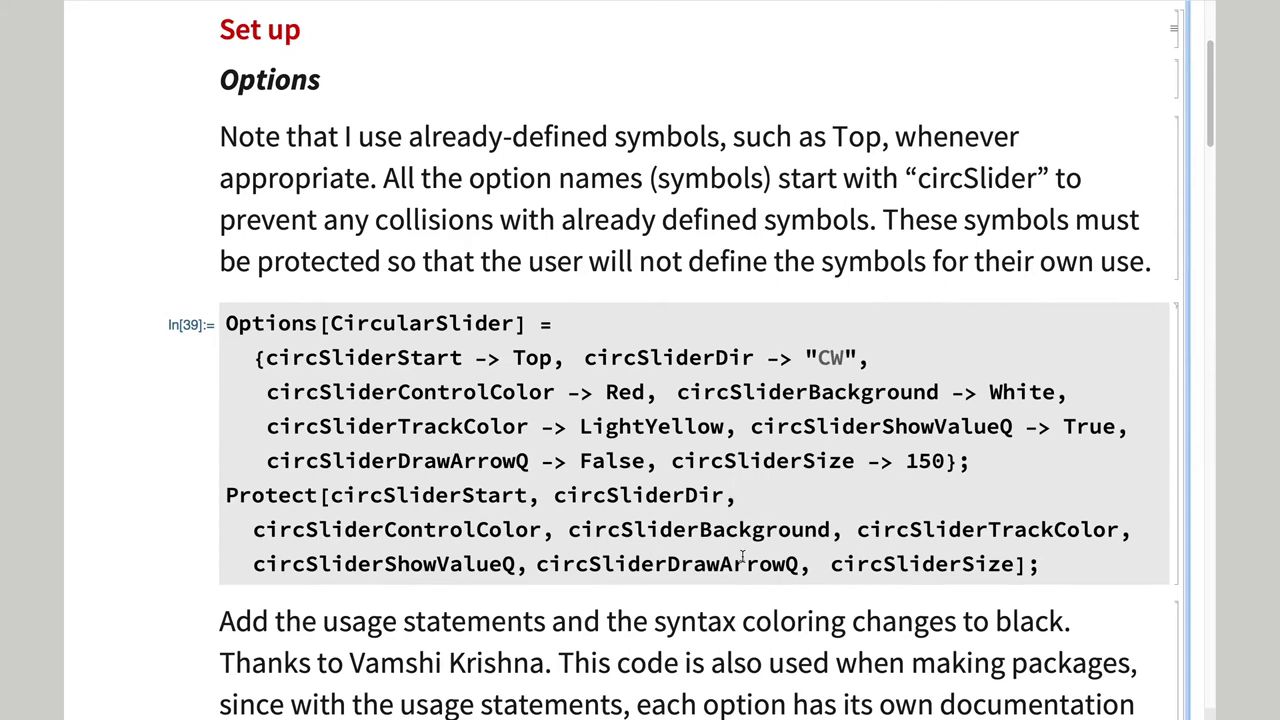
{"action": "scroll", "coordinate": [577, 625], "scroll_direction": "down", "scroll_amount": 8}
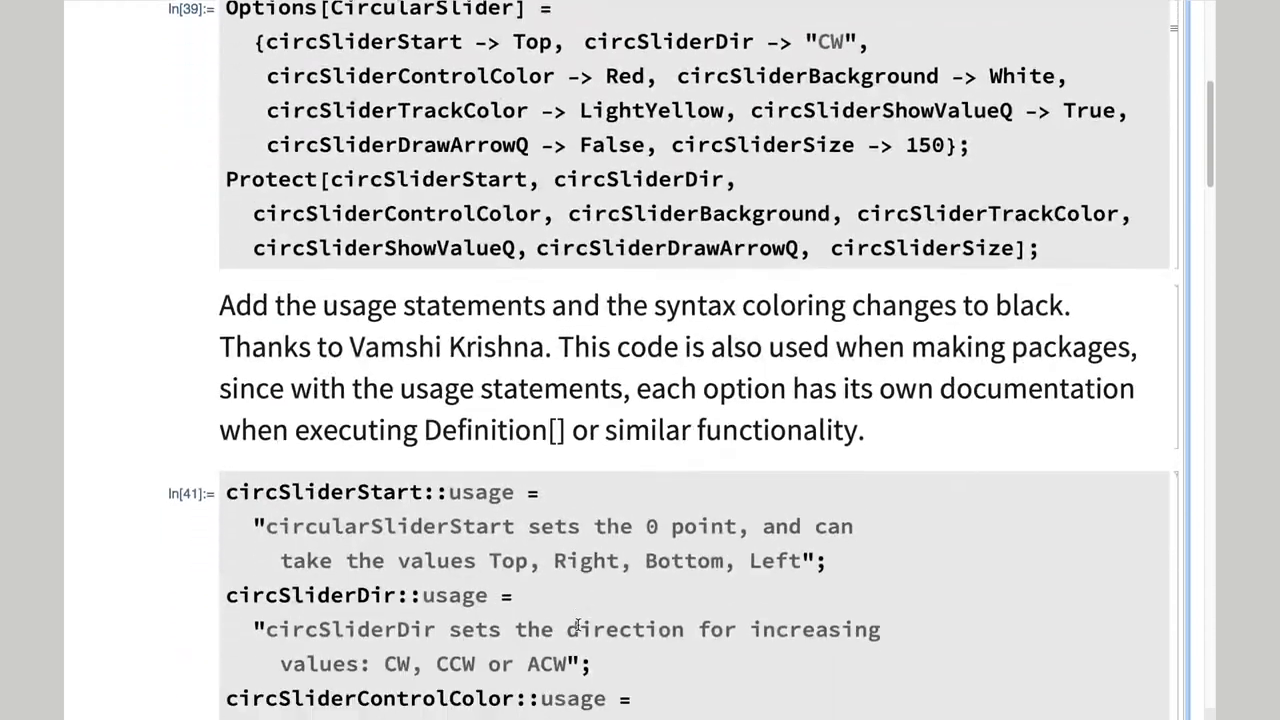
{"action": "scroll", "coordinate": [577, 624], "scroll_direction": "down", "scroll_amount": 12}
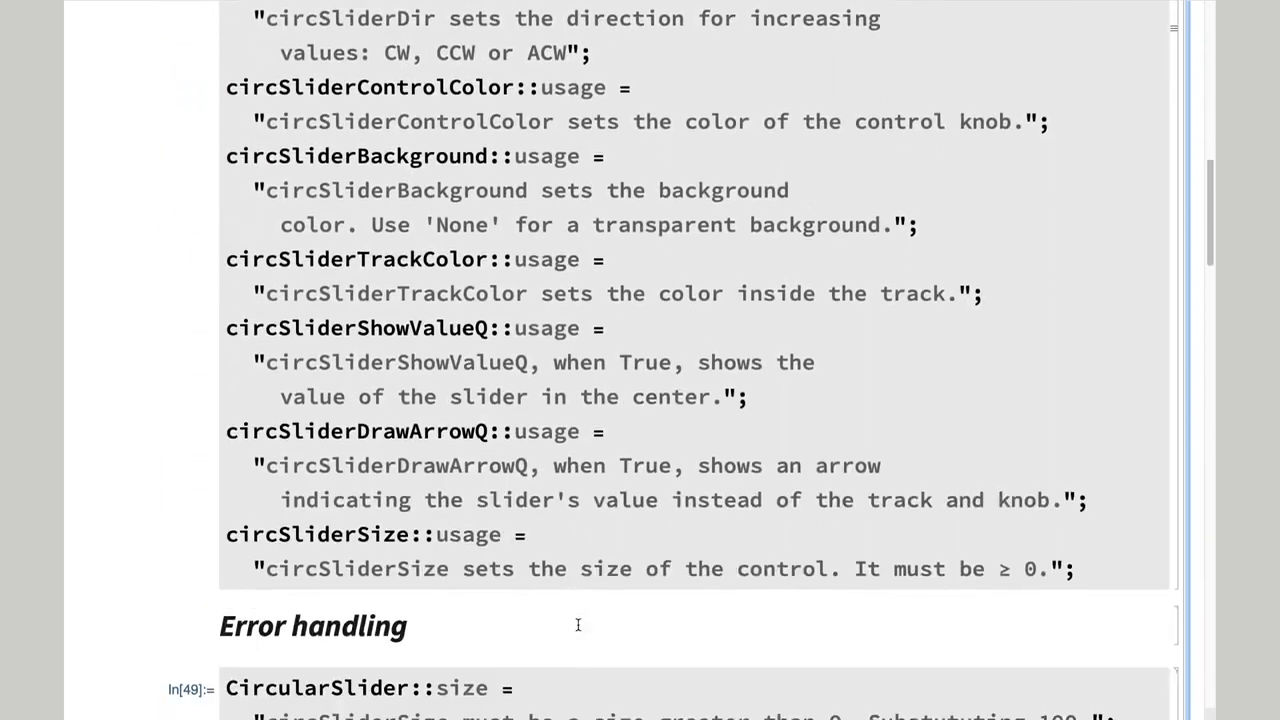
{"action": "scroll", "coordinate": [577, 625], "scroll_direction": "down", "scroll_amount": 3}
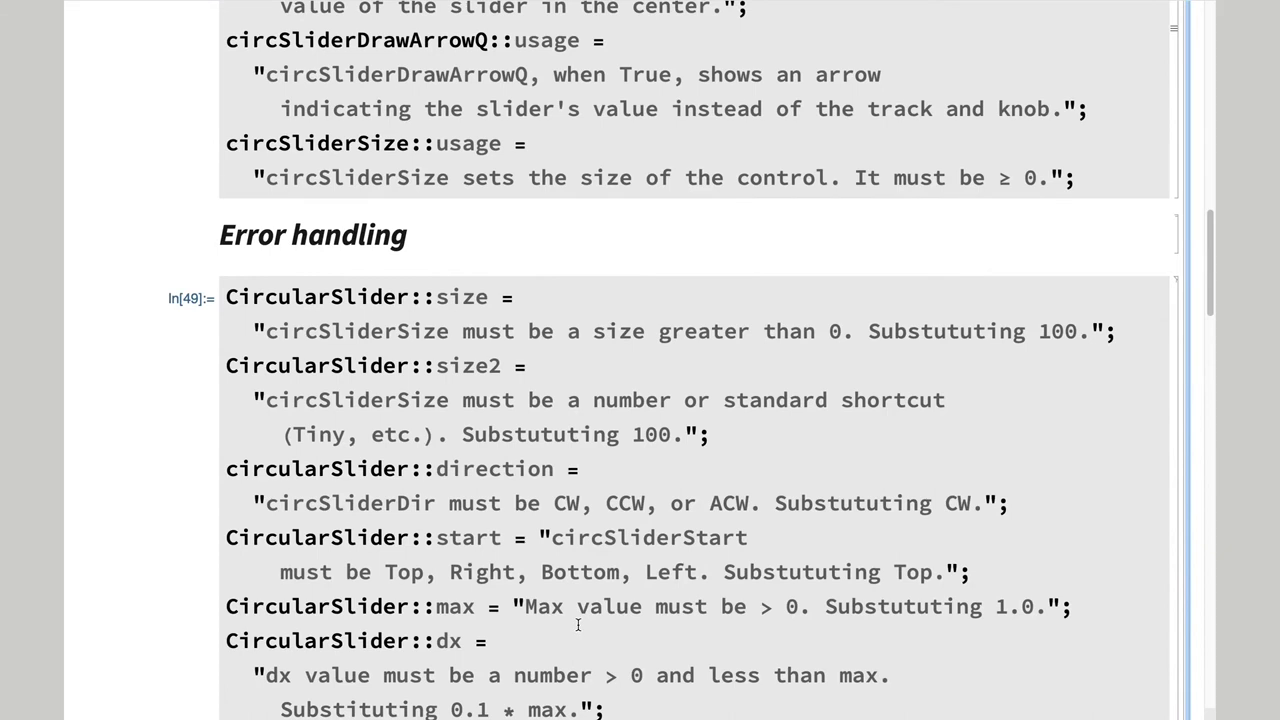
{"action": "scroll", "coordinate": [577, 625], "scroll_direction": "down", "scroll_amount": 8}
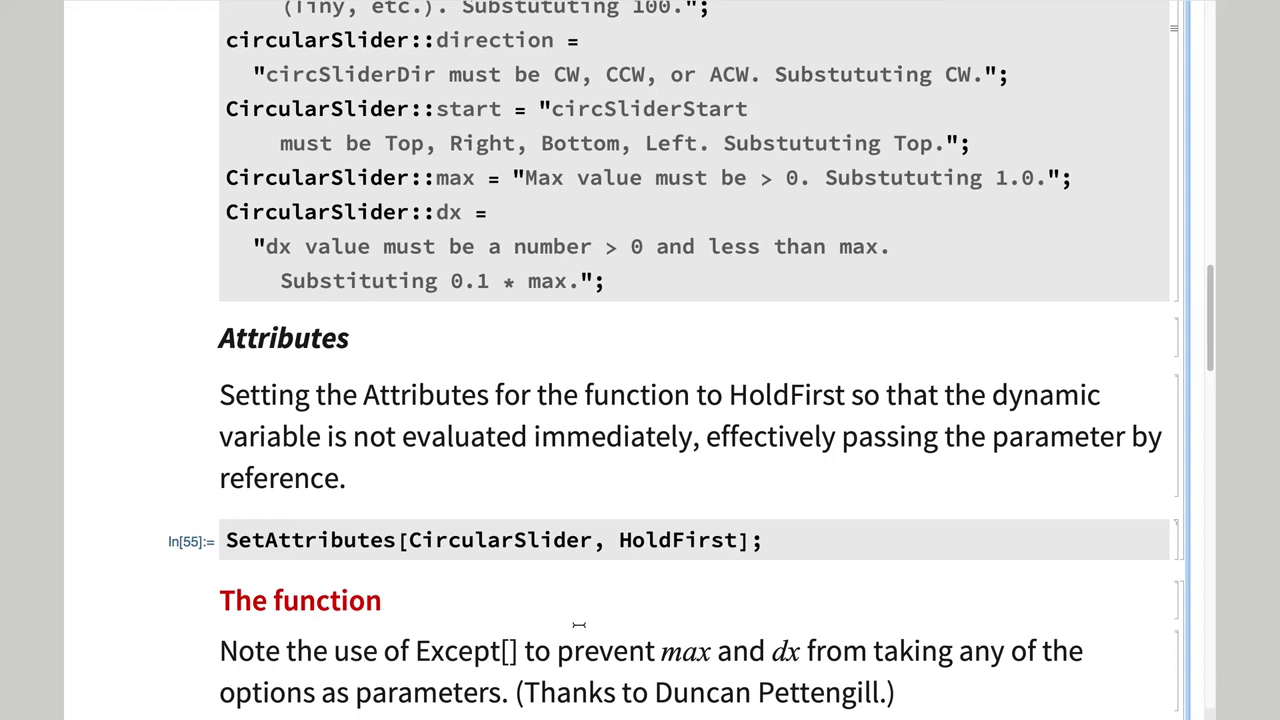
Scroll to the end of the CircularSlider definition, its LocatorPane block and the Graphics function heading.
{"action": "scroll", "coordinate": [641, 551], "scroll_direction": "down", "scroll_amount": 3}
{"action": "scroll", "coordinate": [641, 551], "scroll_direction": "down", "scroll_amount": 7}
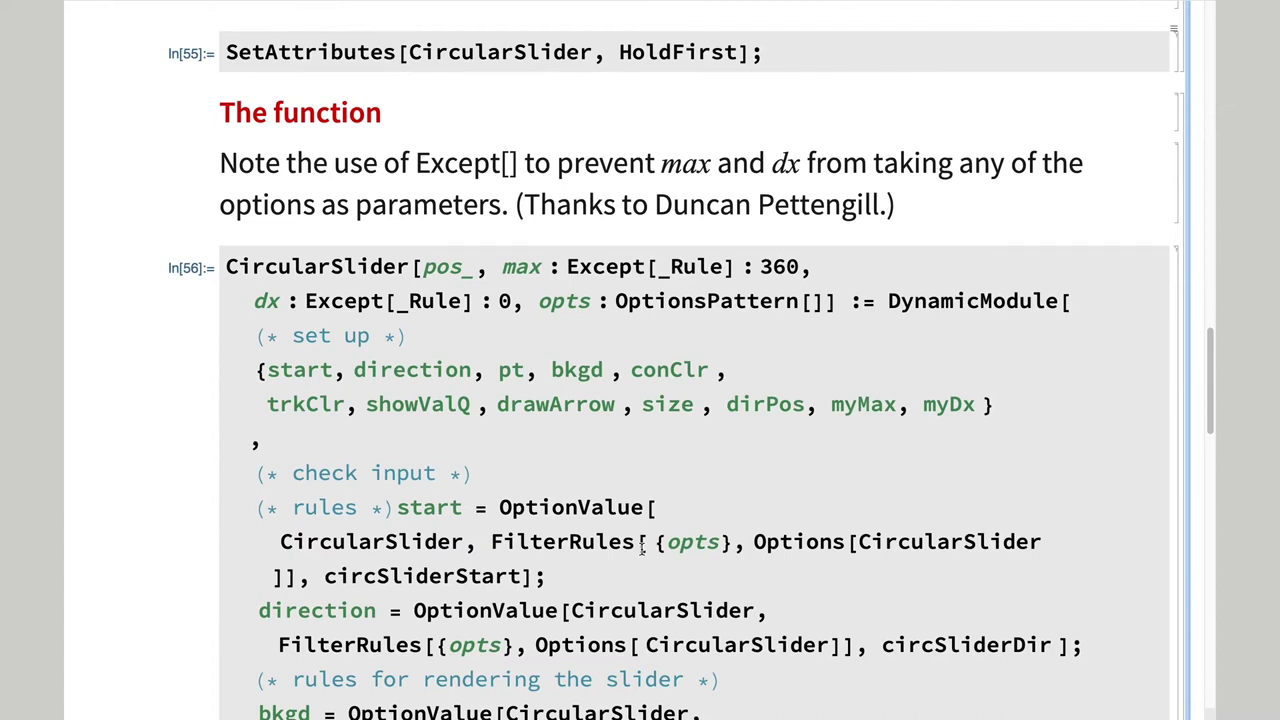
{"action": "scroll", "coordinate": [750, 527], "scroll_direction": "down", "scroll_amount": 3}
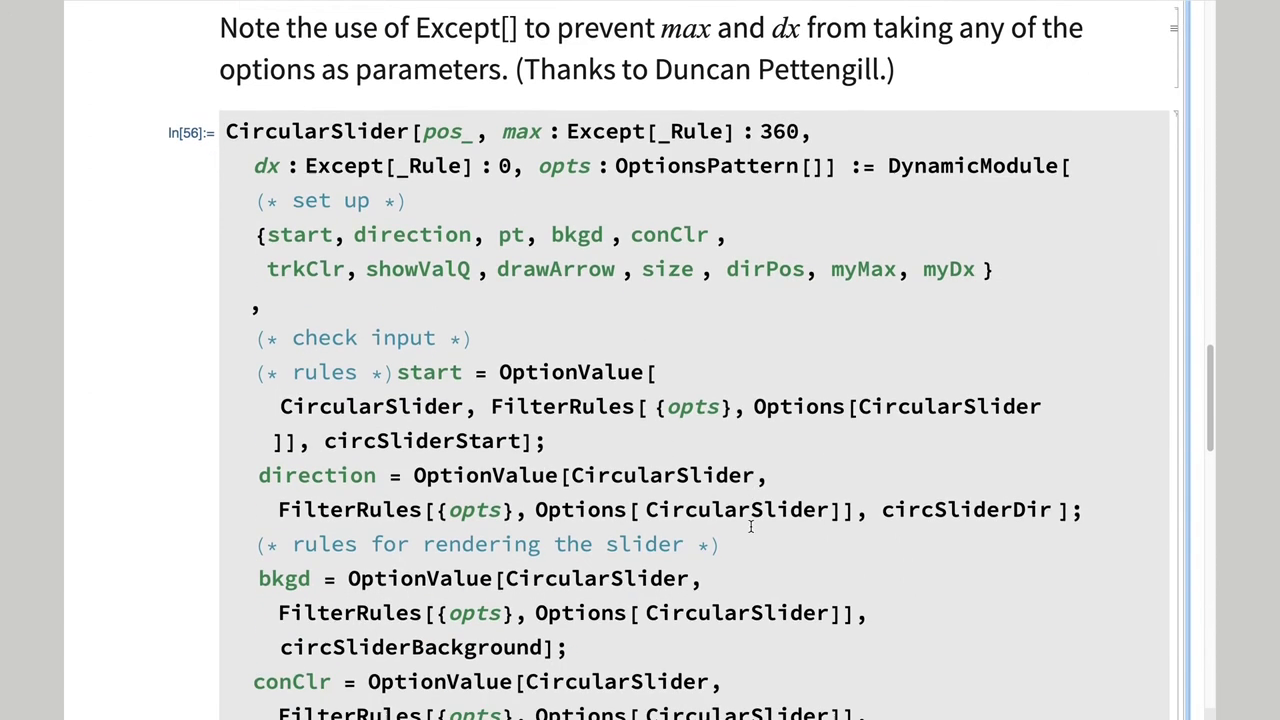
{"action": "scroll", "coordinate": [720, 346], "scroll_direction": "down", "scroll_amount": 3}
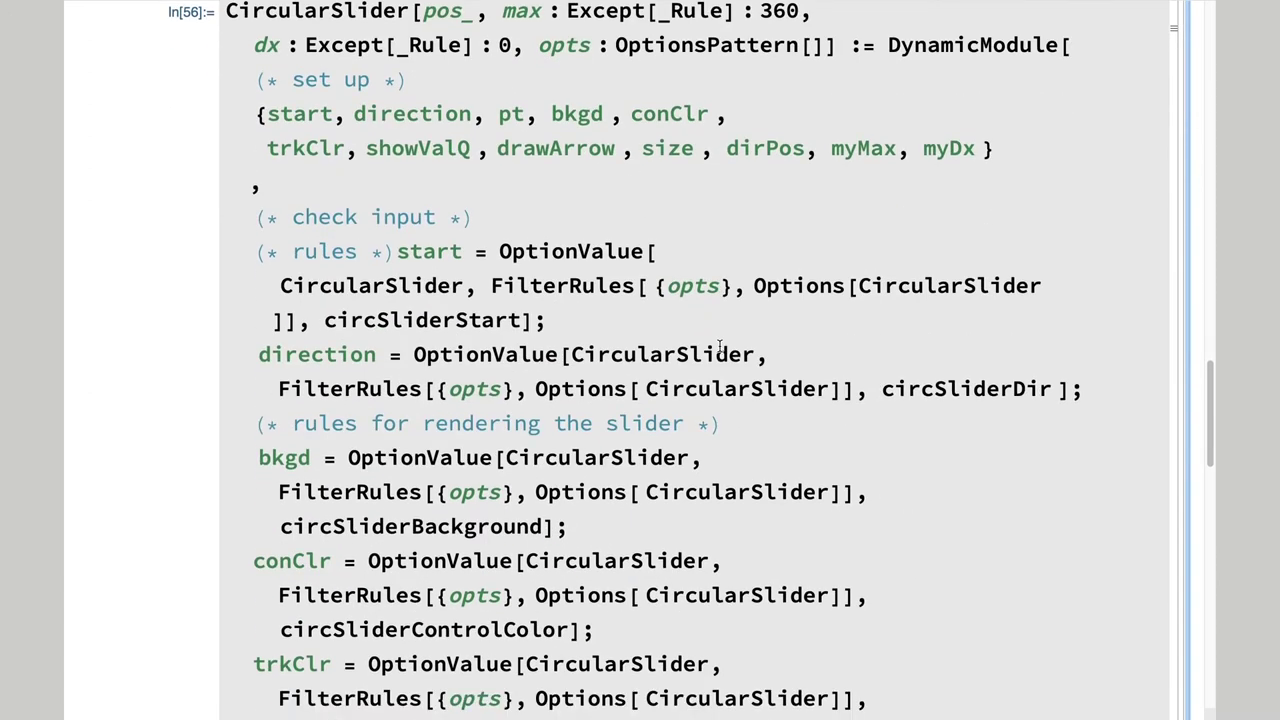
{"action": "scroll", "coordinate": [717, 428], "scroll_direction": "down", "scroll_amount": 7}
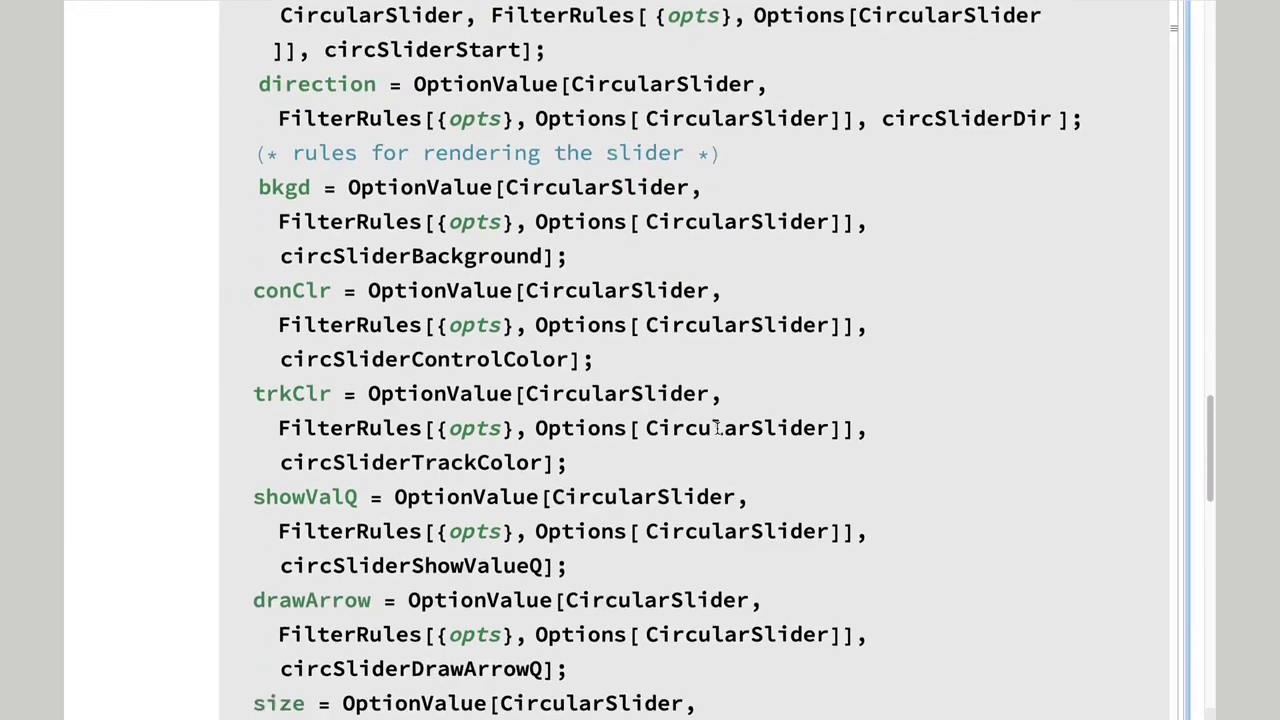
{"action": "scroll", "coordinate": [717, 428], "scroll_direction": "down", "scroll_amount": 1}
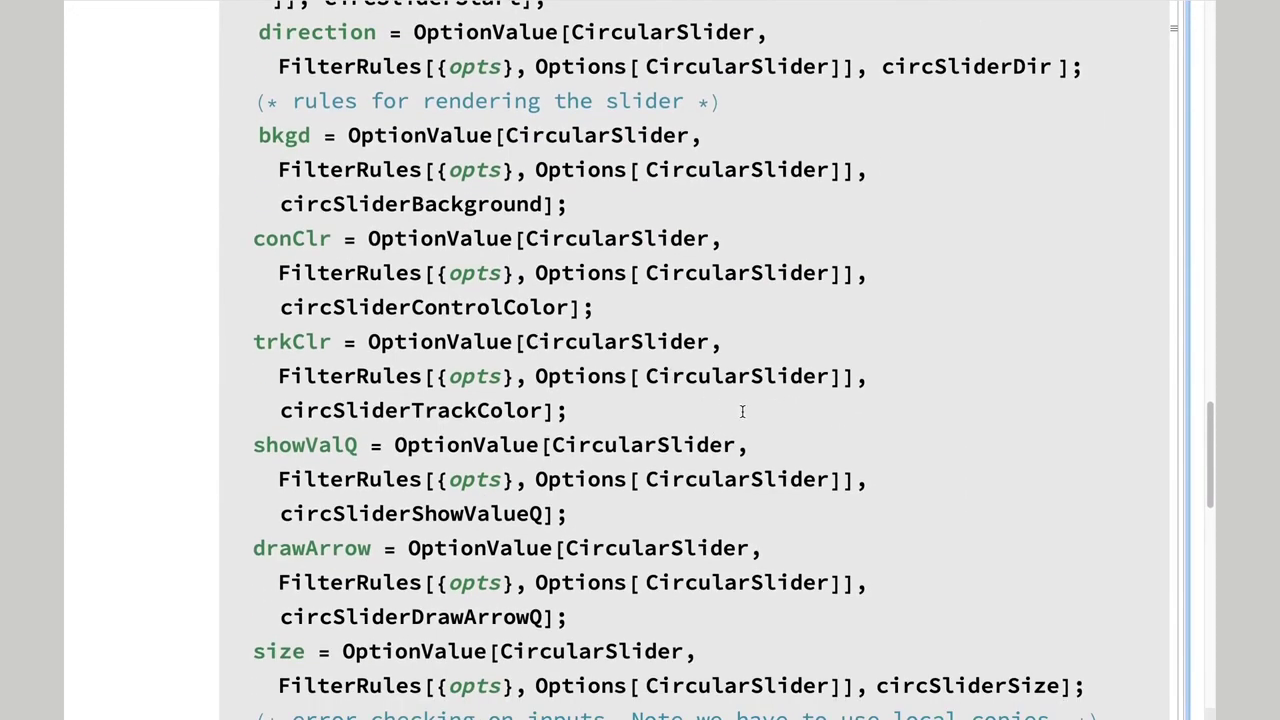
{"action": "scroll", "coordinate": [742, 411], "scroll_direction": "down", "scroll_amount": 8}
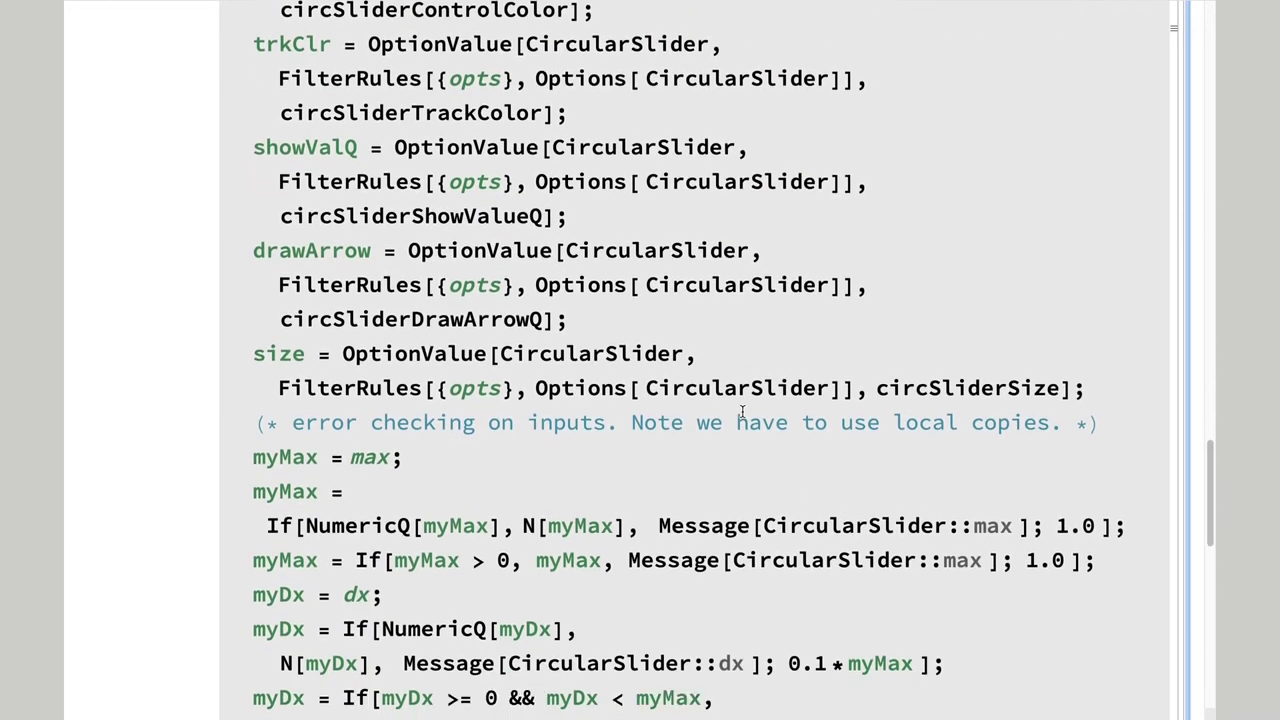
{"action": "scroll", "coordinate": [660, 428], "scroll_direction": "down", "scroll_amount": 4}
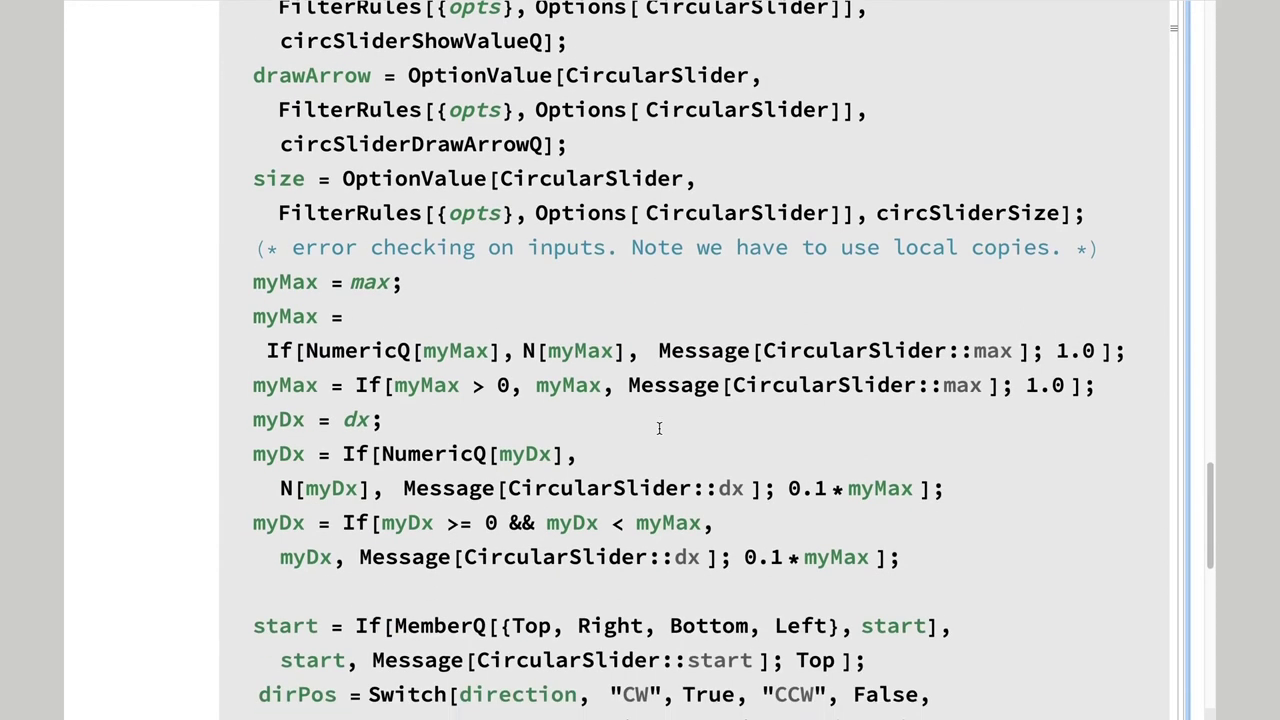
{"action": "scroll", "coordinate": [659, 428], "scroll_direction": "down", "scroll_amount": 6}
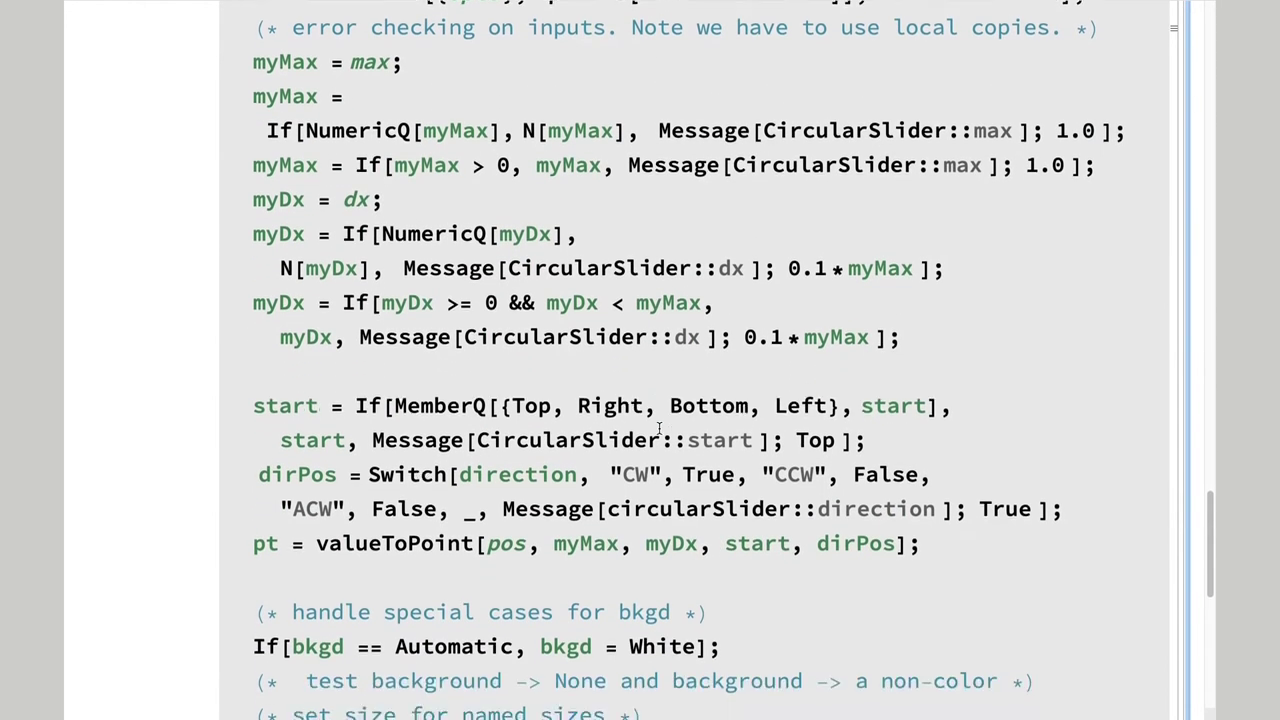
{"action": "scroll", "coordinate": [659, 428], "scroll_direction": "down", "scroll_amount": 5}
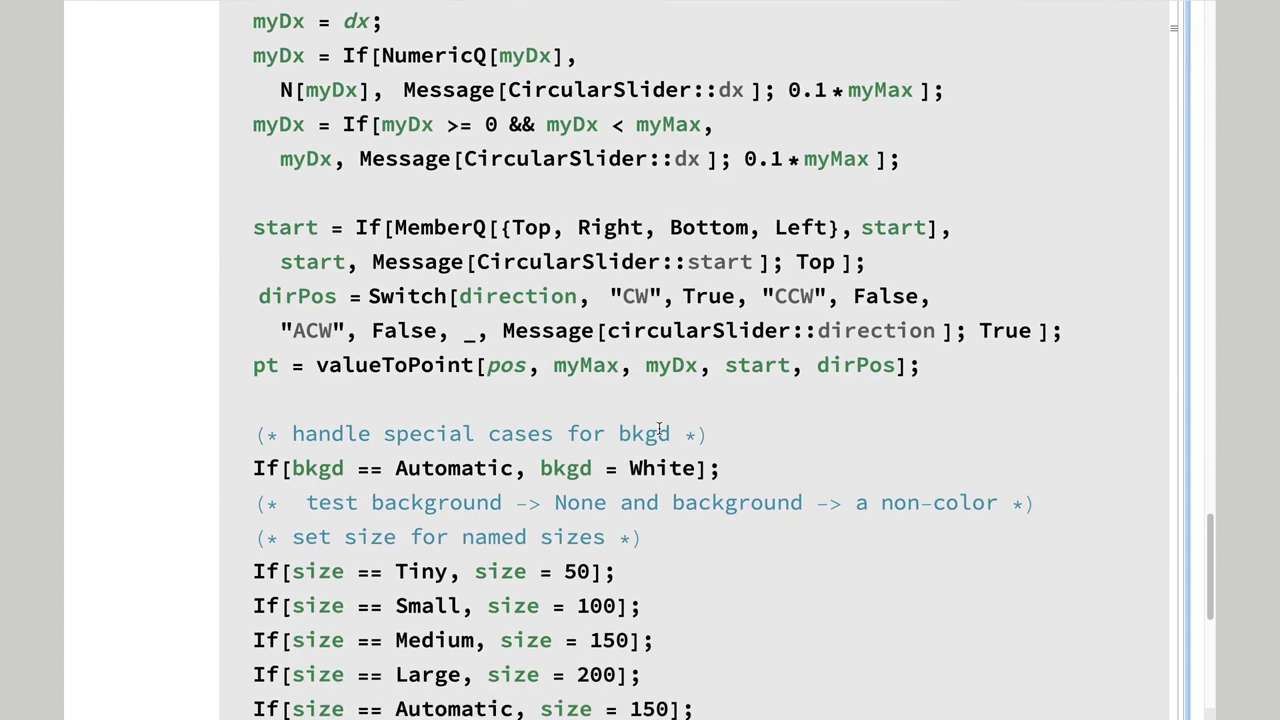
{"action": "scroll", "coordinate": [660, 428], "scroll_direction": "down", "scroll_amount": 3}
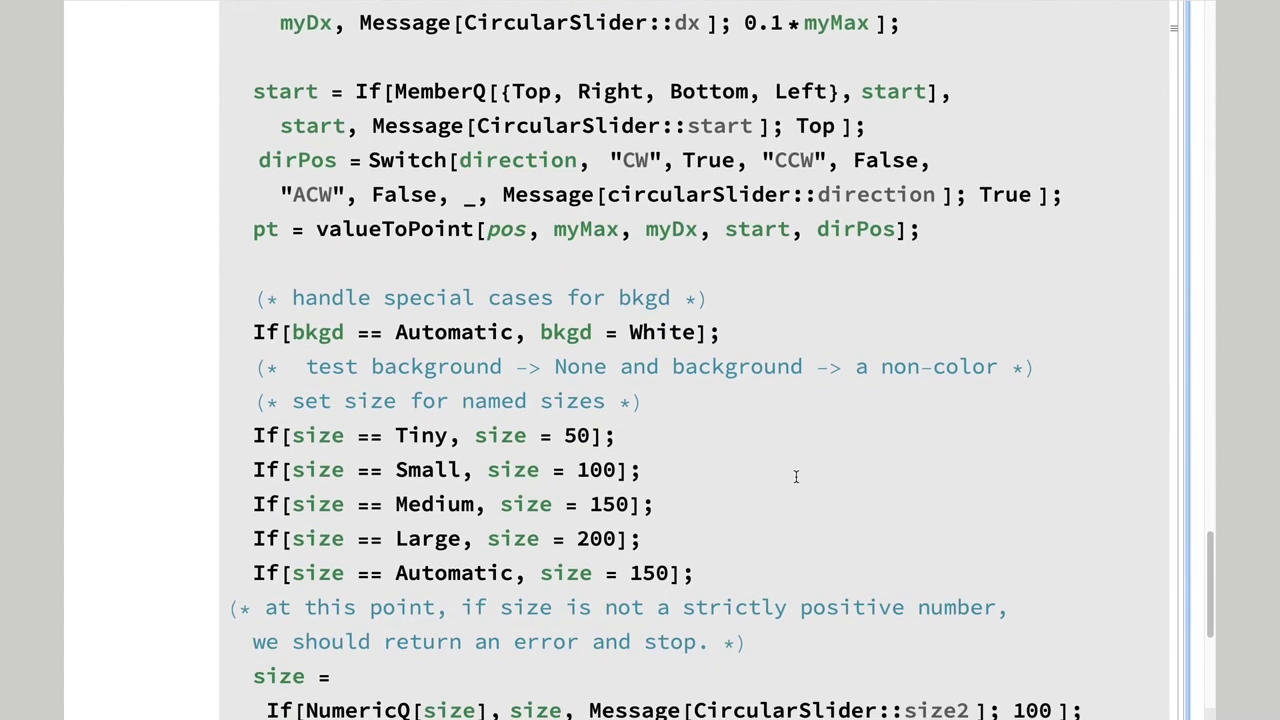
{"action": "scroll", "coordinate": [796, 477], "scroll_direction": "down", "scroll_amount": 6}
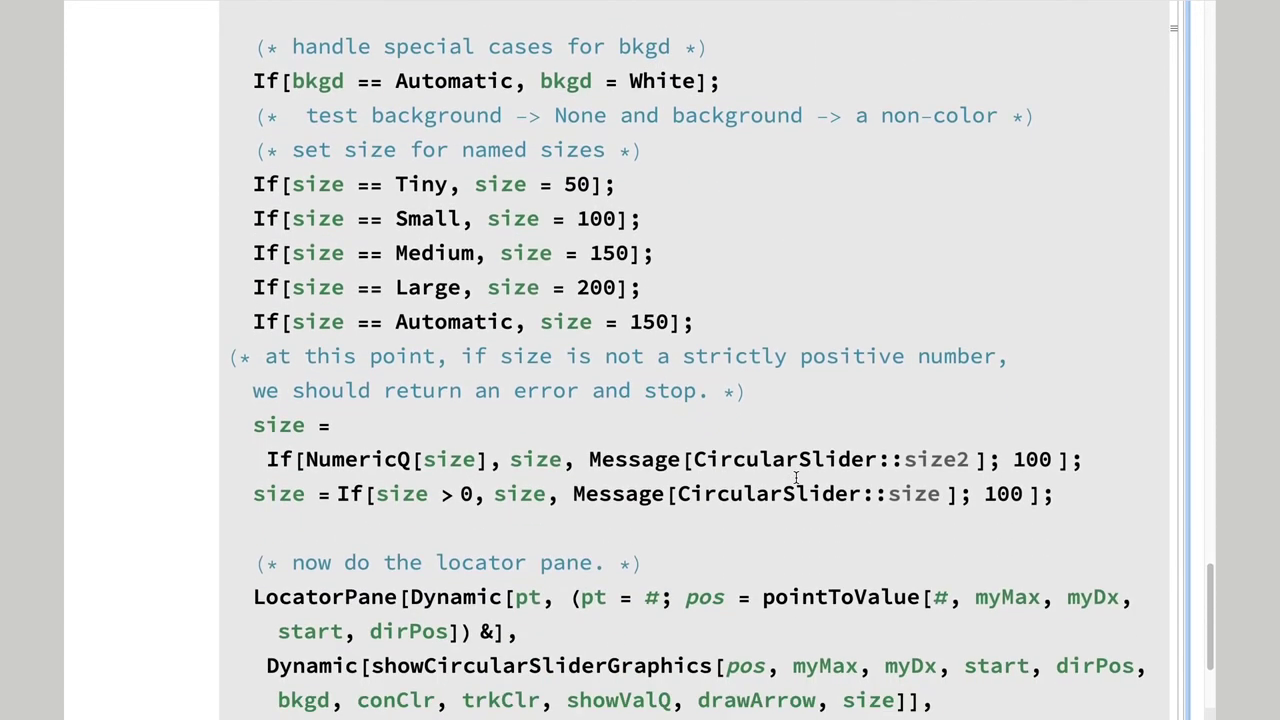
{"action": "scroll", "coordinate": [796, 477], "scroll_direction": "down", "scroll_amount": 3}
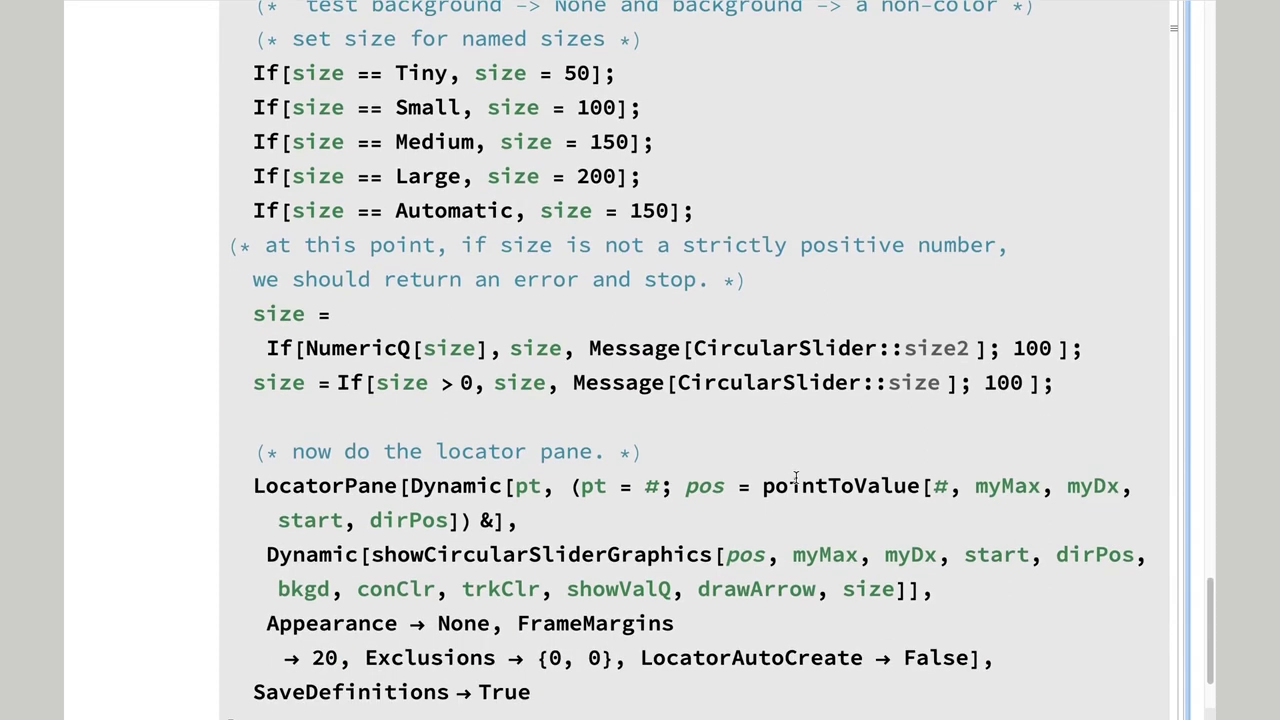
{"action": "scroll", "coordinate": [796, 477], "scroll_direction": "down", "scroll_amount": 3}
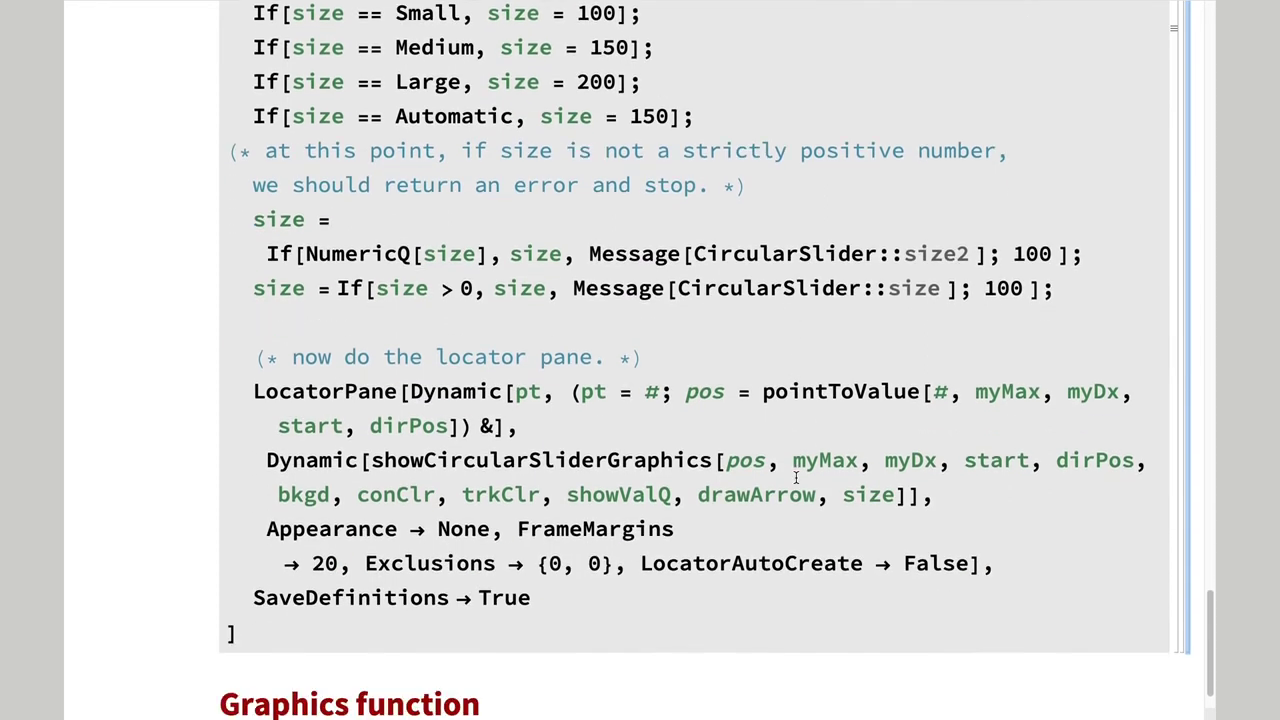
{"action": "scroll", "coordinate": [796, 477], "scroll_direction": "down", "scroll_amount": 2}
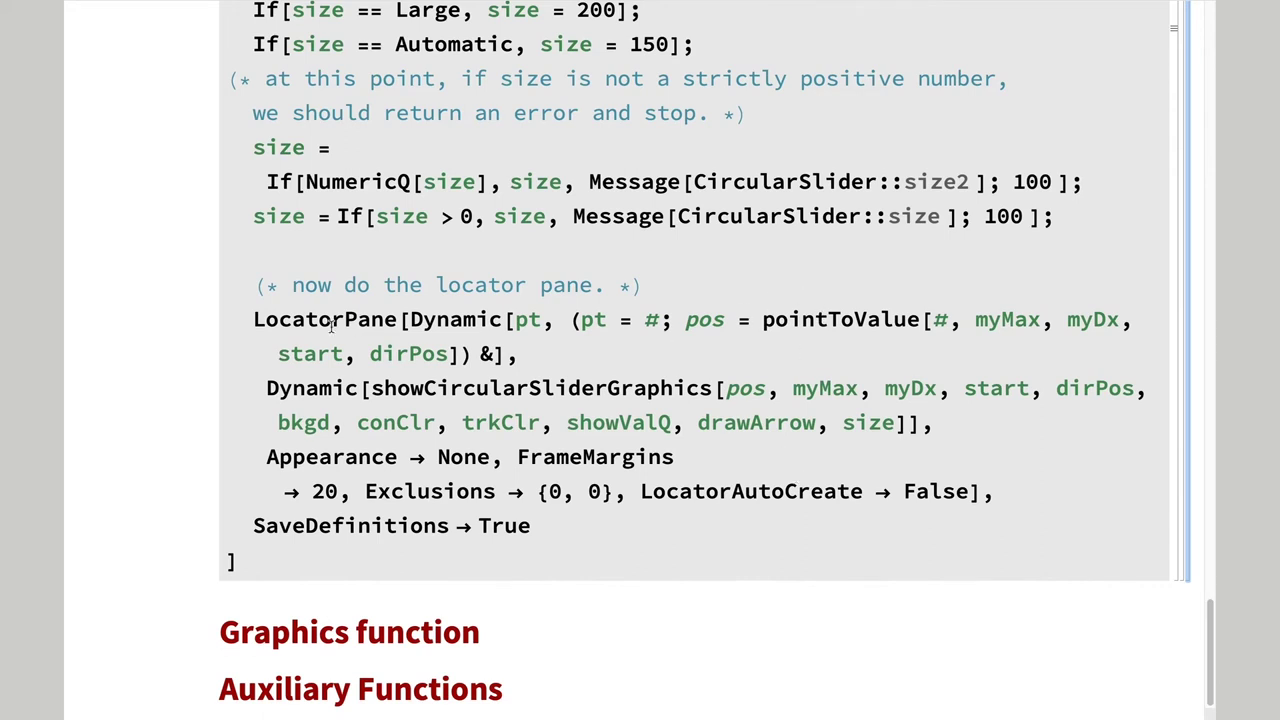
{"action": "left_click", "coordinate": [414, 318]}
{"action": "left_click", "coordinate": [352, 525]}
Scroll up to the 'The final code' heading, showing the Set up Options text and In[39].
{"action": "scroll", "coordinate": [626, 508], "scroll_direction": "up", "scroll_amount": 15}
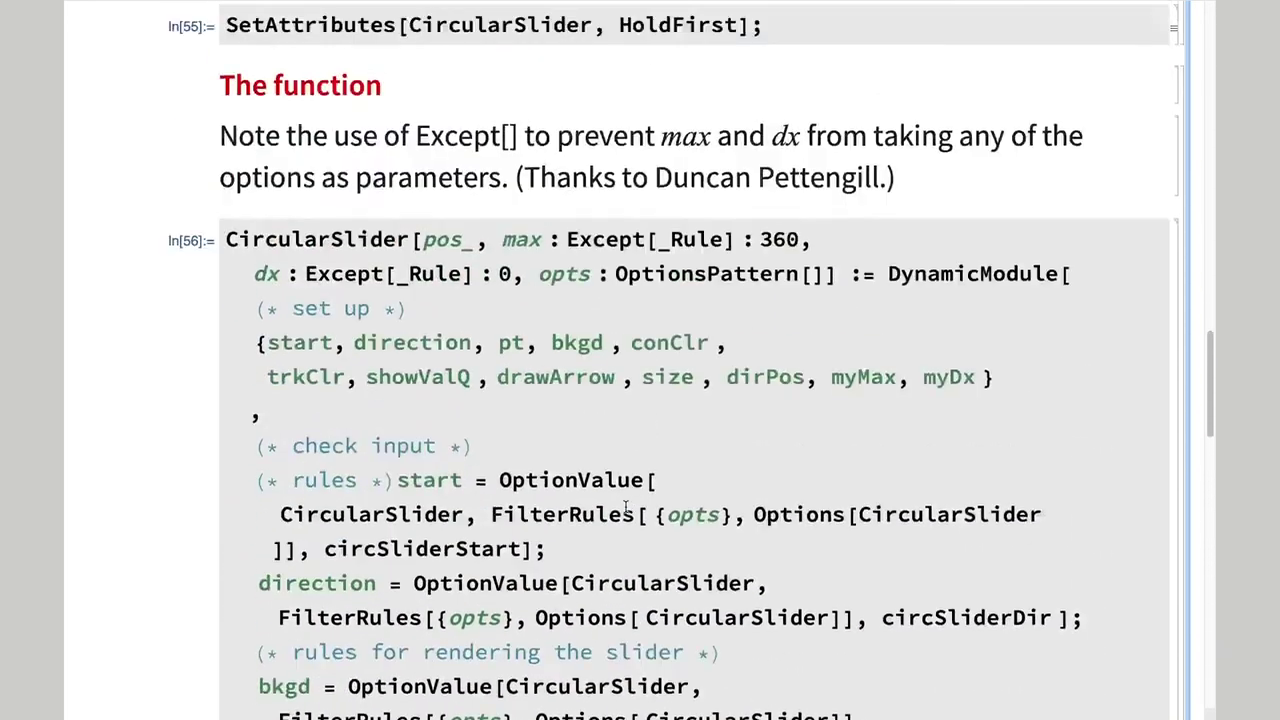
{"action": "scroll", "coordinate": [626, 508], "scroll_direction": "up", "scroll_amount": 20}
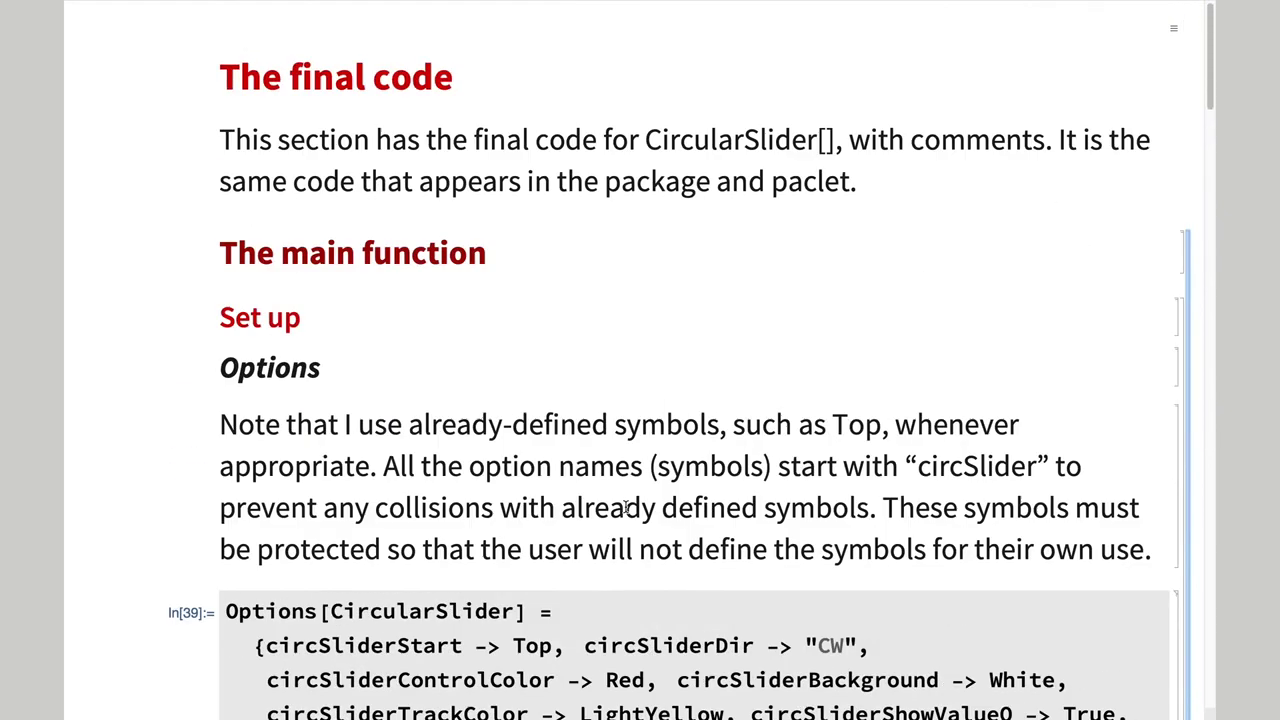